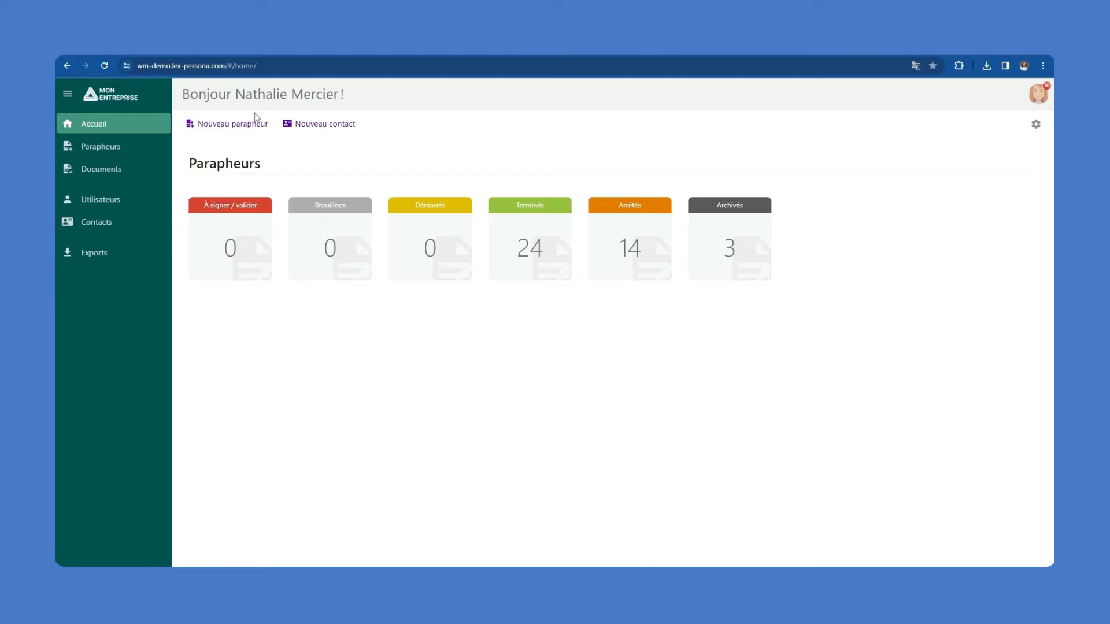
# Create a new parapheur named 'Signature d'un acte d'engagement'
pyautogui.click(236, 125)
pyautogui.click(554, 252)
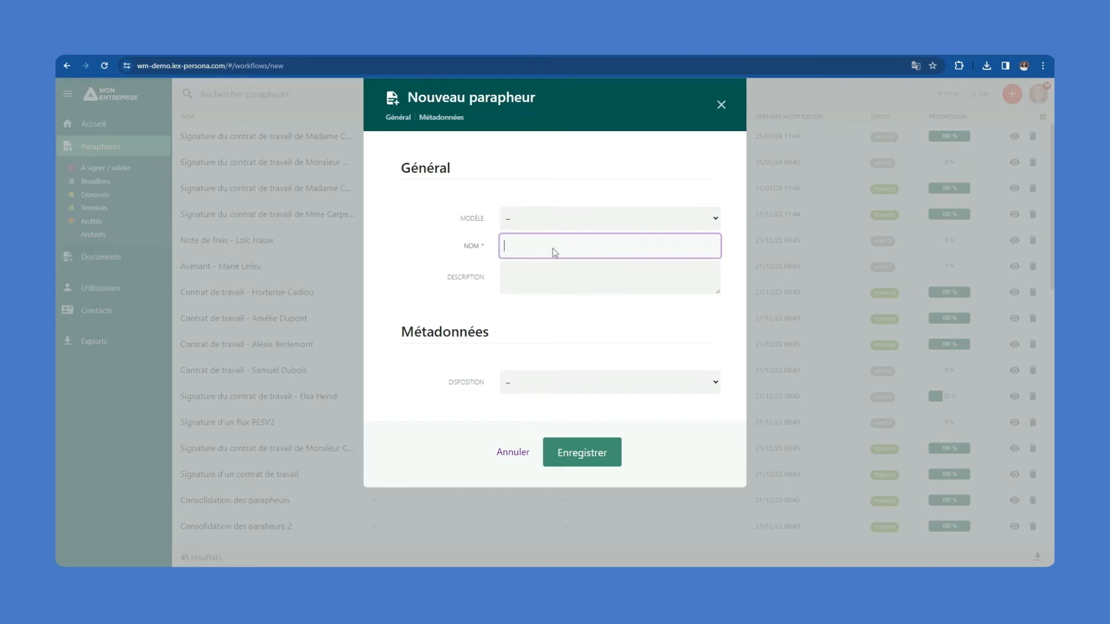
pyautogui.write("Signature d'un acte d'engagement")
# Set Disposition Marchés Publics, type Acte d'engagement, market type Service, reference FR-1245, and save
pyautogui.click(581, 387)
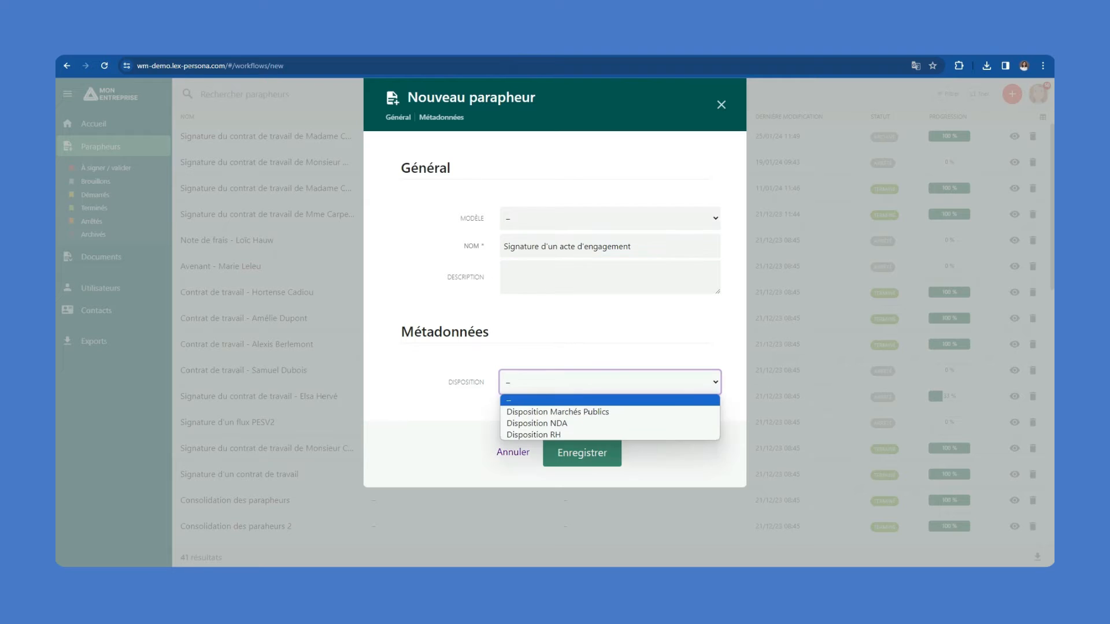
pyautogui.click(582, 411)
pyautogui.click(665, 443)
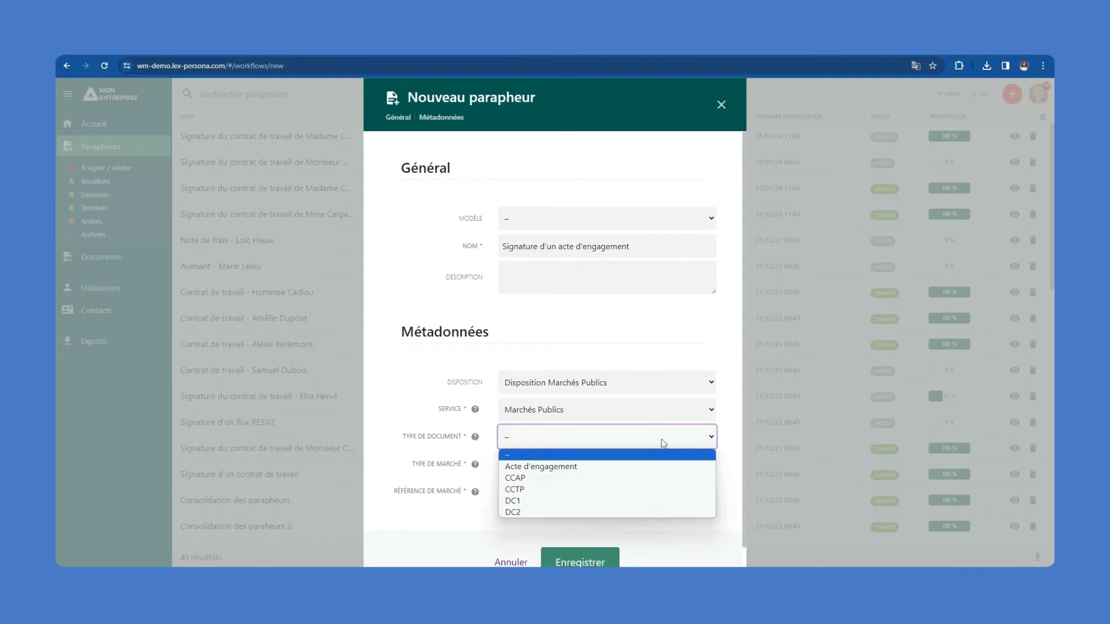
pyautogui.click(530, 467)
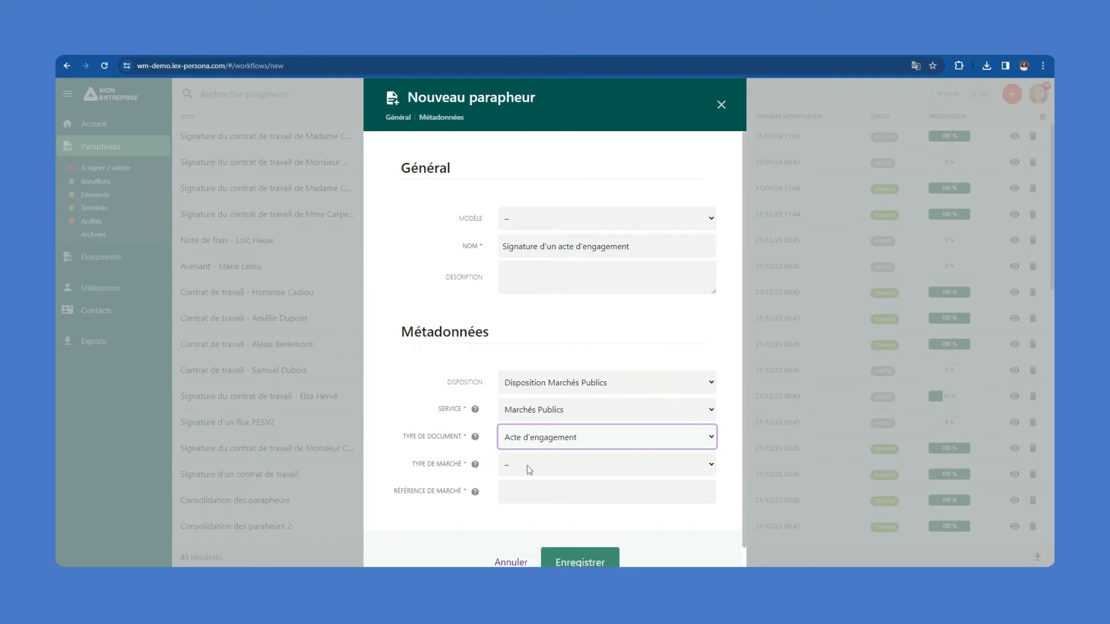
pyautogui.click(529, 470)
pyautogui.click(526, 491)
pyautogui.click(526, 492)
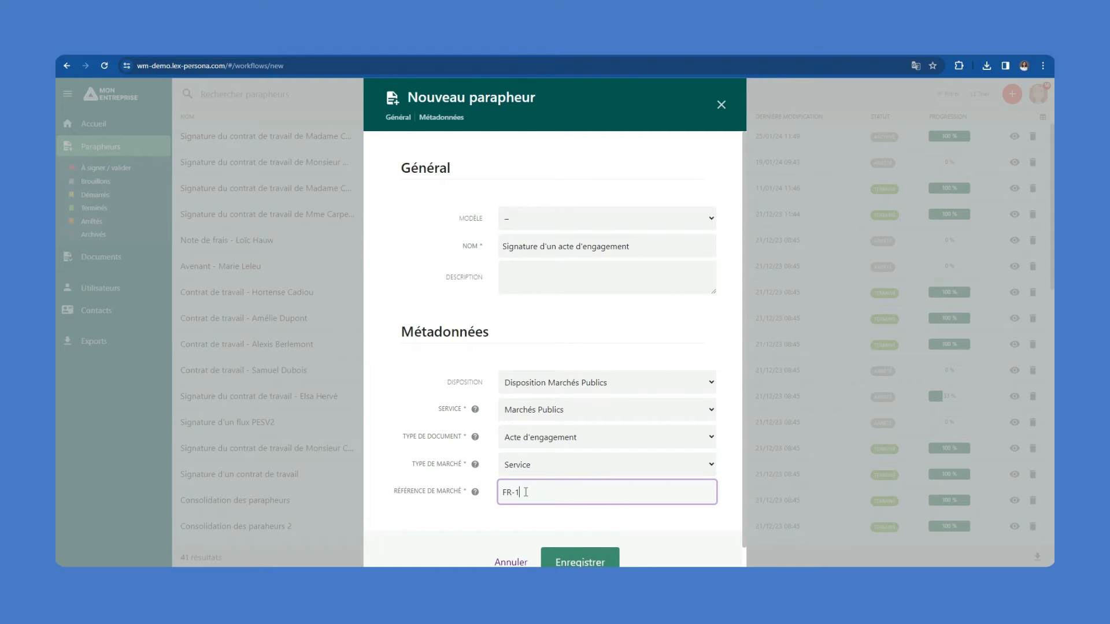
pyautogui.click(580, 560)
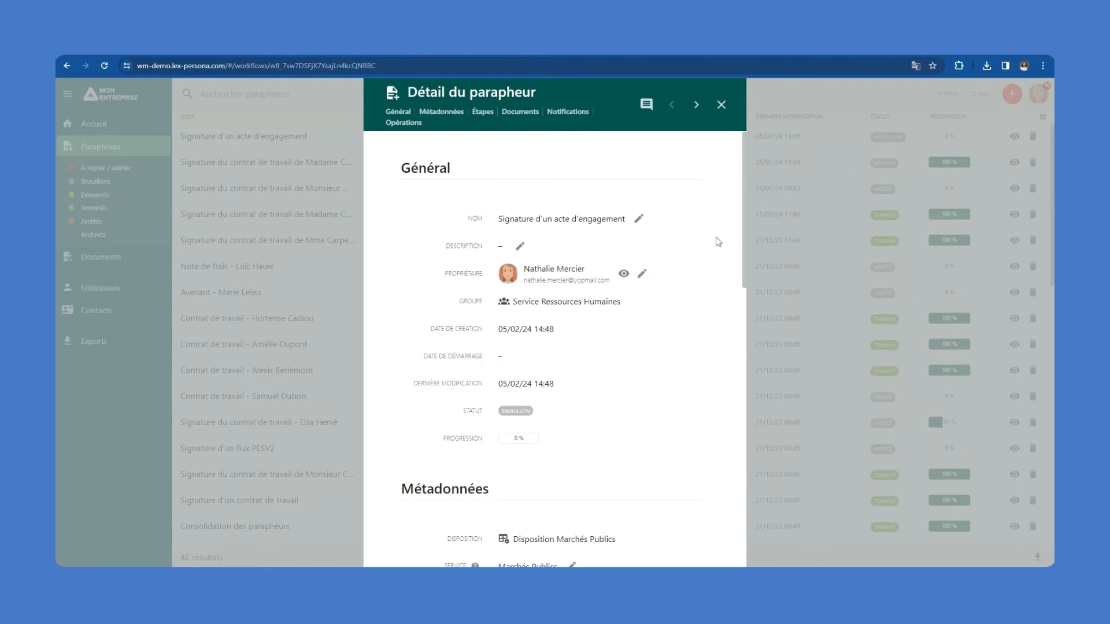
# Add a first signature step: company user signs for MON ENTREPRISE as Présidente via Authentification INLP
pyautogui.moveTo(744, 235); pyautogui.dragTo(738, 397)
pyautogui.click(485, 333)
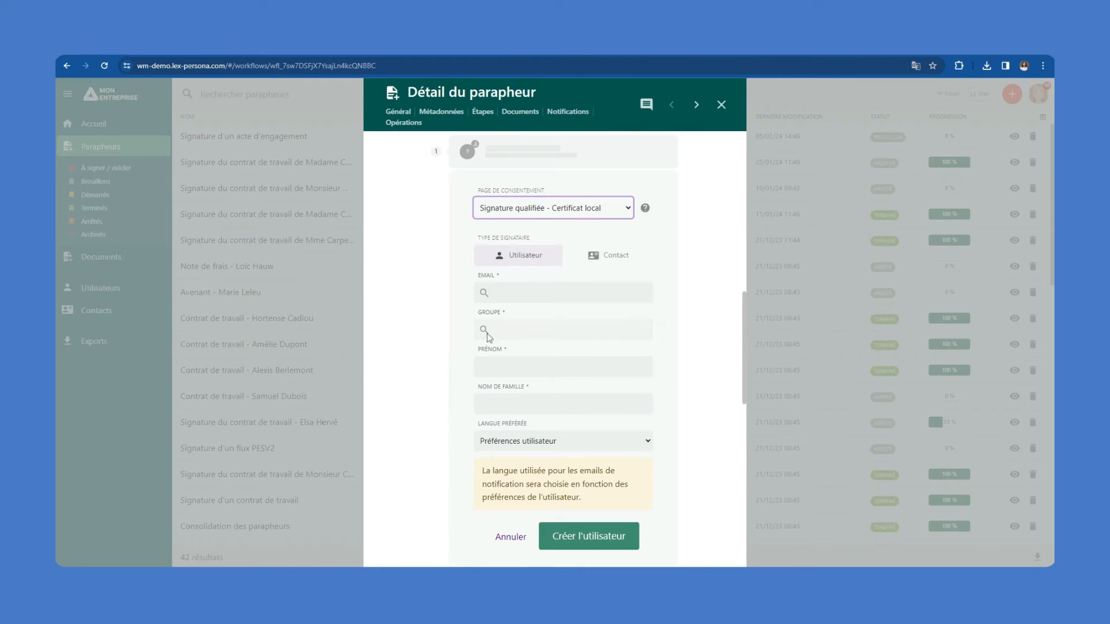
pyautogui.click(626, 212)
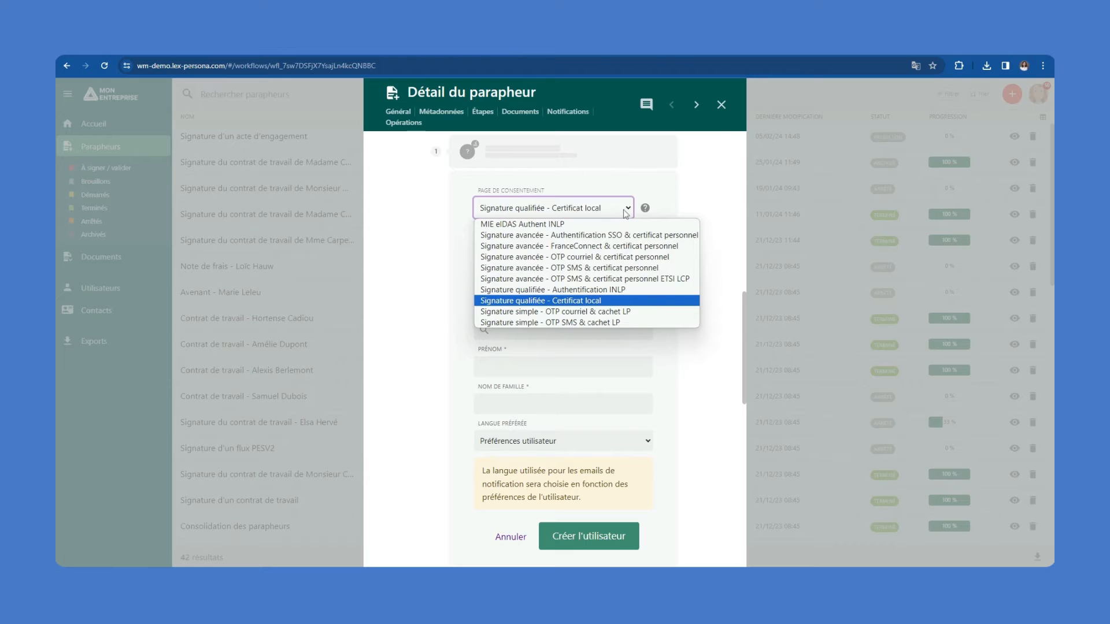
pyautogui.click(587, 290)
pyautogui.click(561, 297)
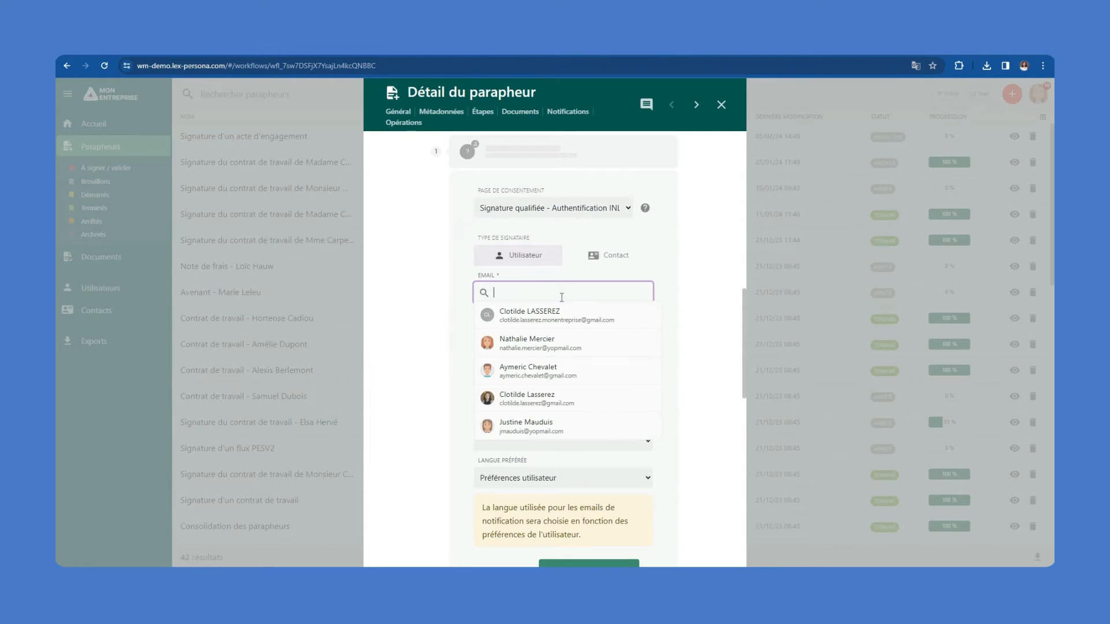
pyautogui.click(543, 321)
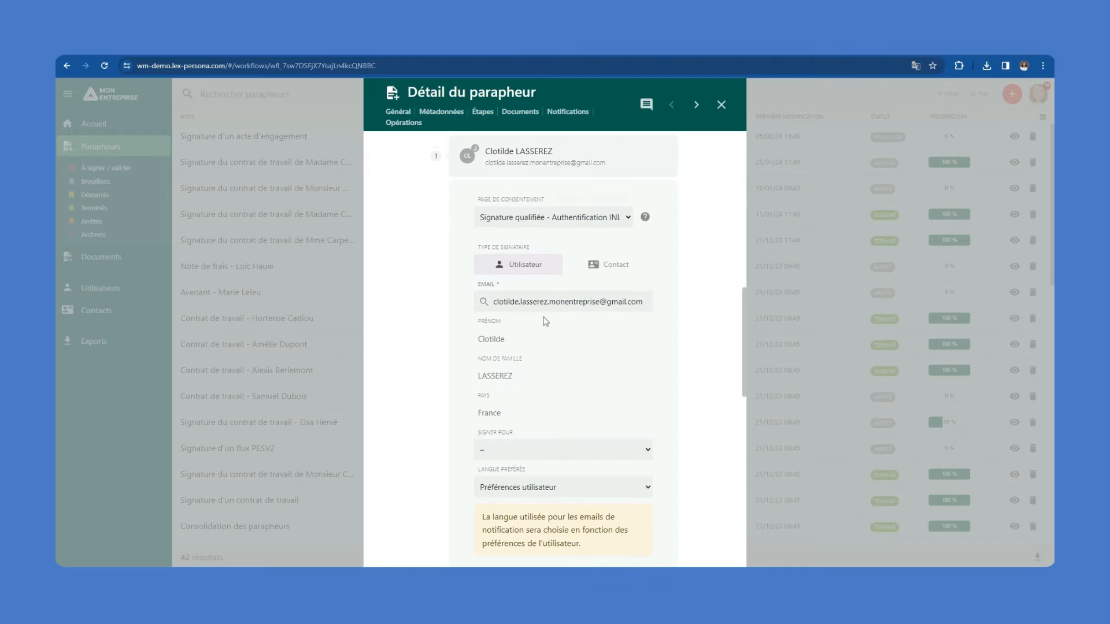
pyautogui.click(530, 450)
pyautogui.click(532, 478)
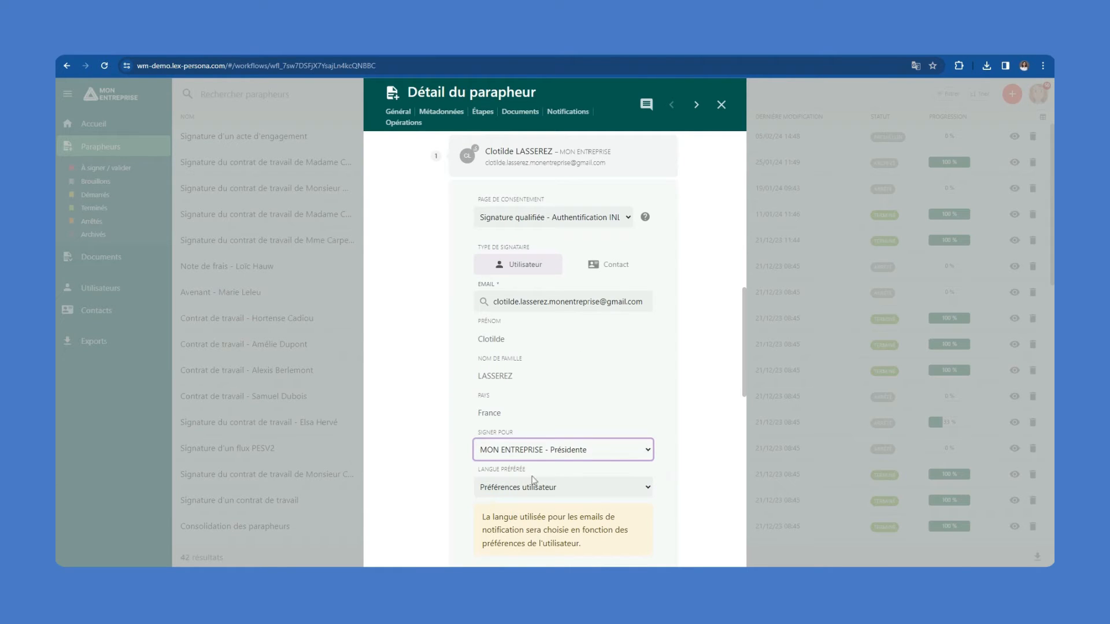
pyautogui.moveTo(743, 365); pyautogui.dragTo(726, 409)
pyautogui.click(596, 432)
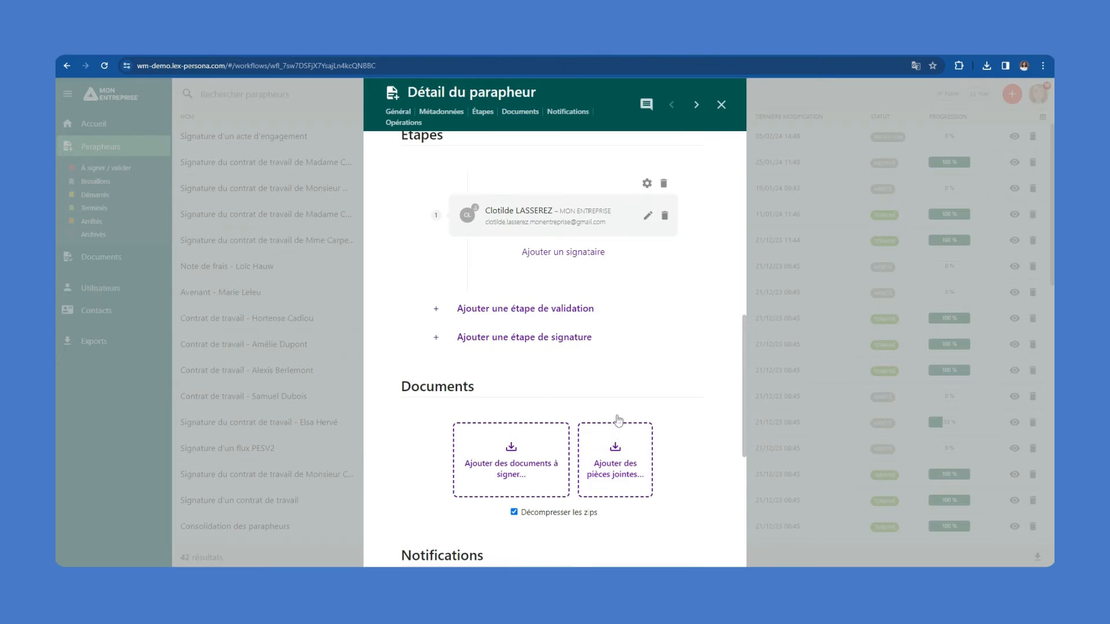
# Add a second signature step where an external contact signs with a Certificat local
pyautogui.click(513, 334)
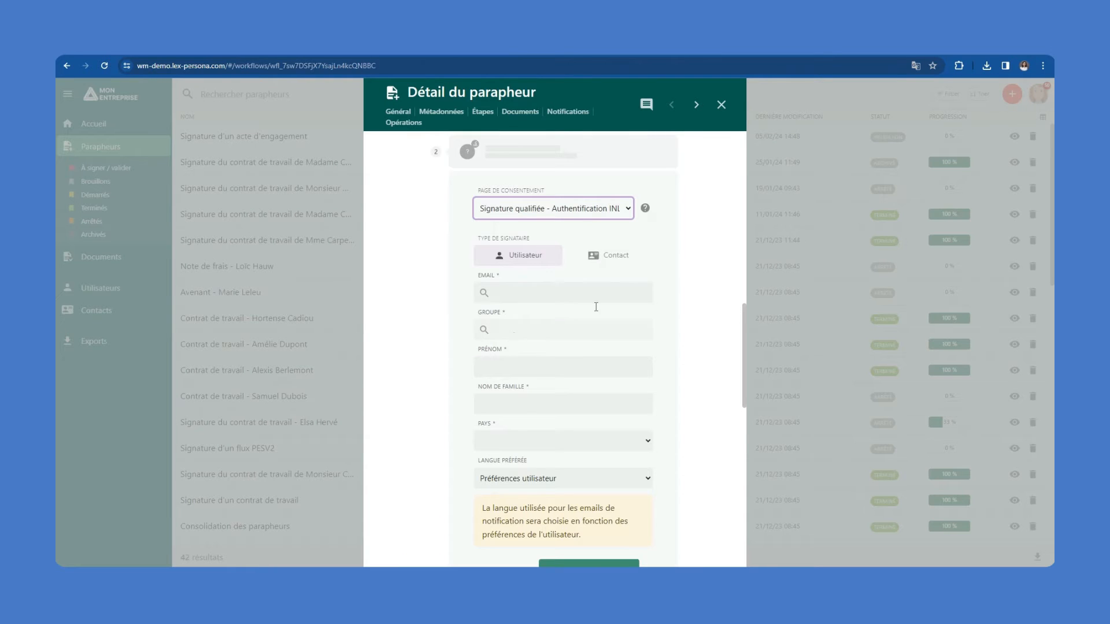
pyautogui.click(632, 206)
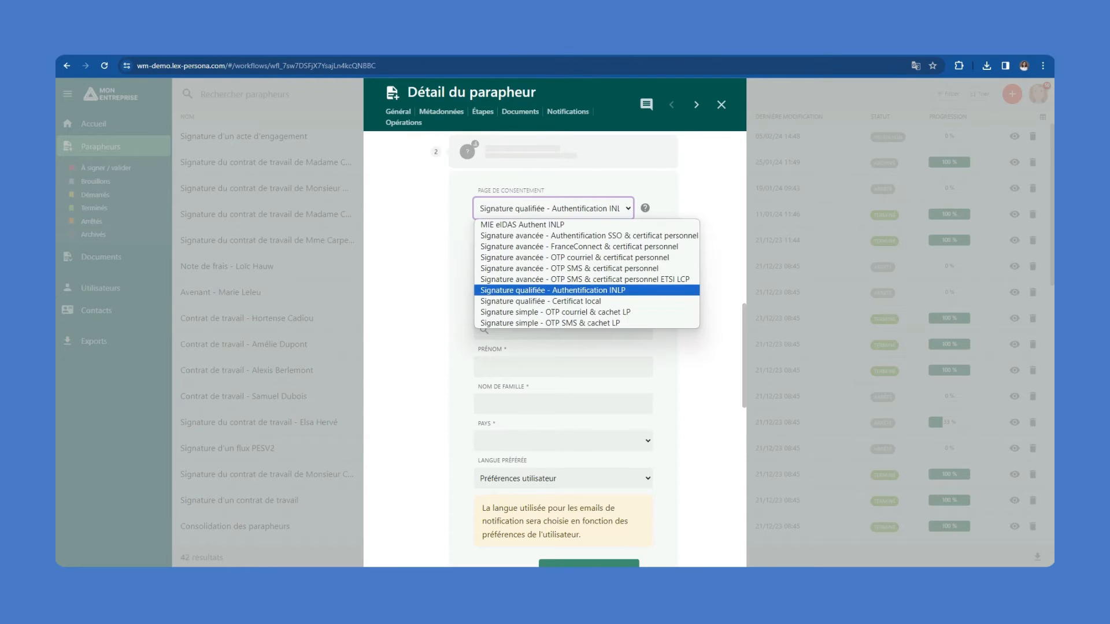
pyautogui.click(553, 301)
pyautogui.click(608, 256)
pyautogui.click(563, 293)
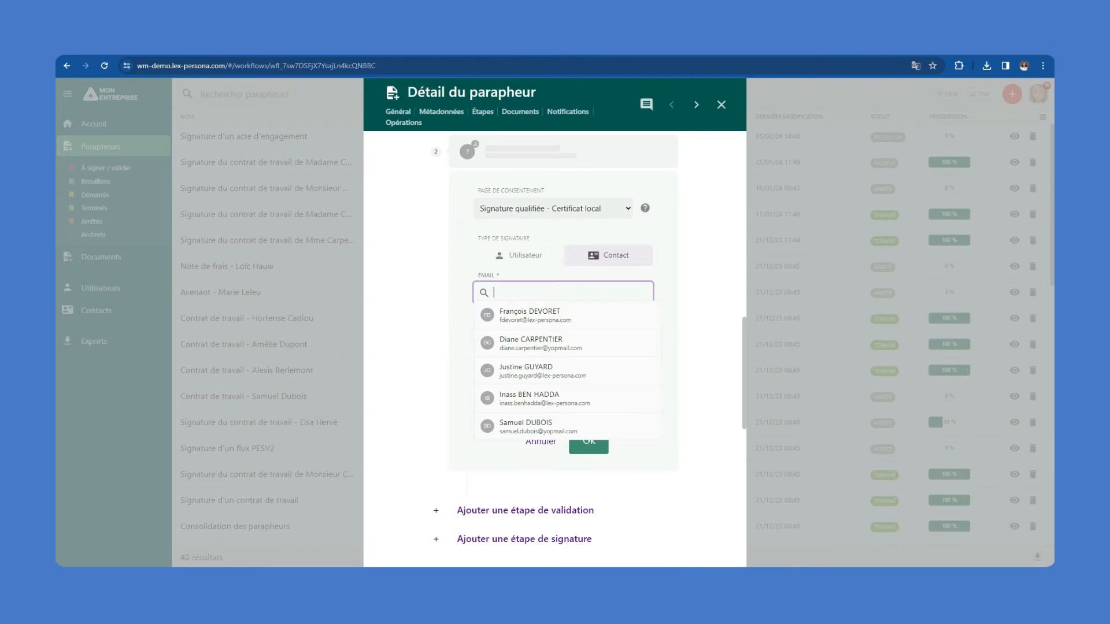
pyautogui.click(552, 321)
pyautogui.click(606, 458)
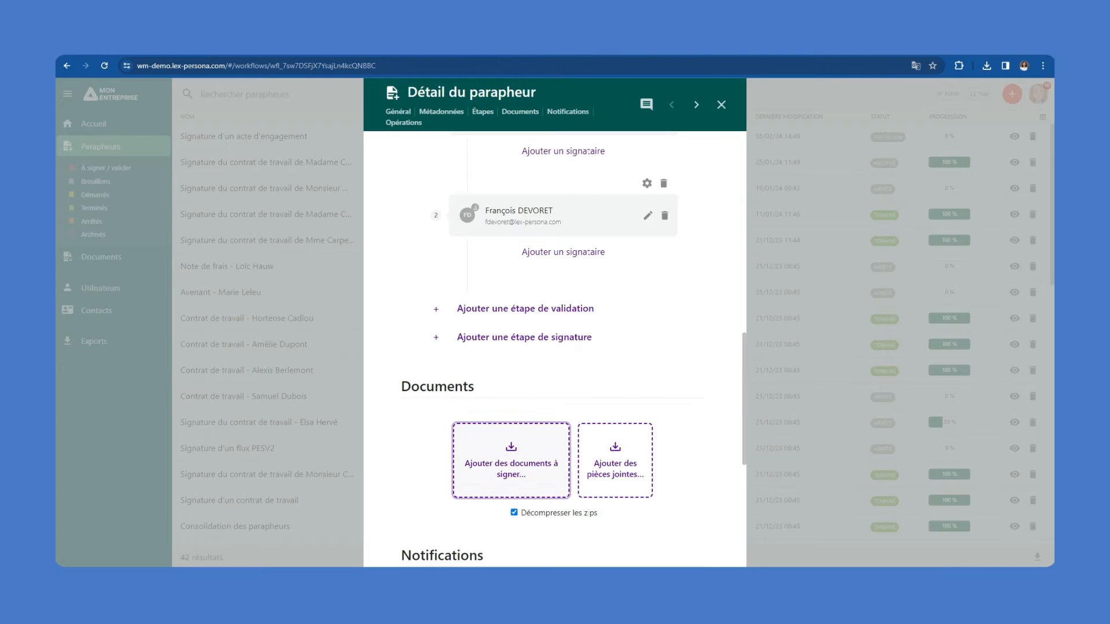
# Upload Acte_d_engagement_MAVILLE.docx and review its converted PDF preview
pyautogui.click(509, 460)
pyautogui.click(298, 119)
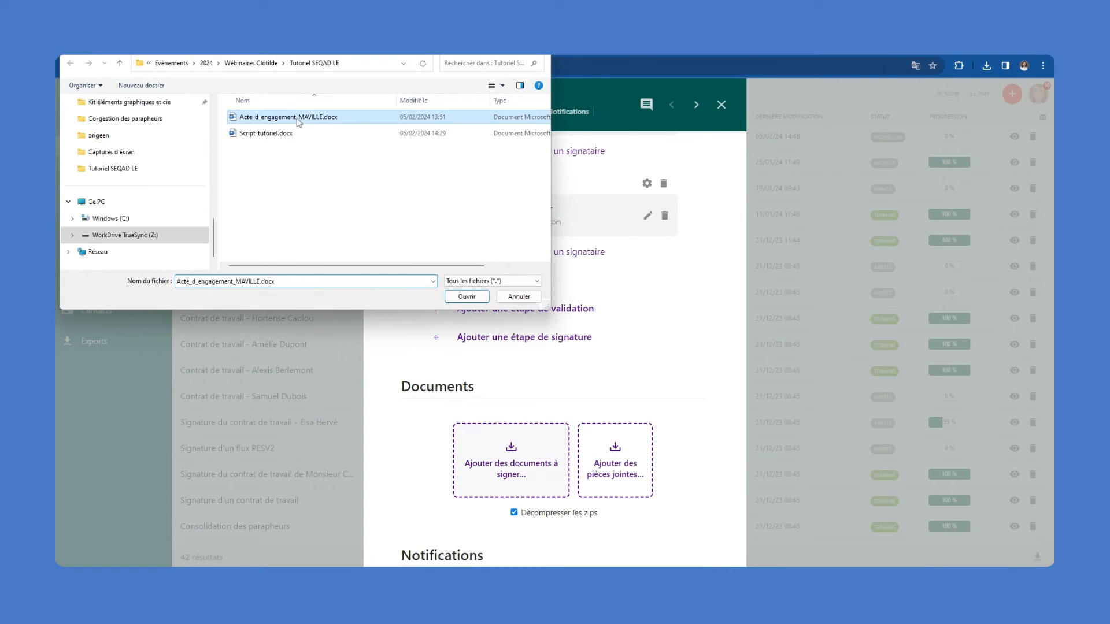
pyautogui.click(465, 297)
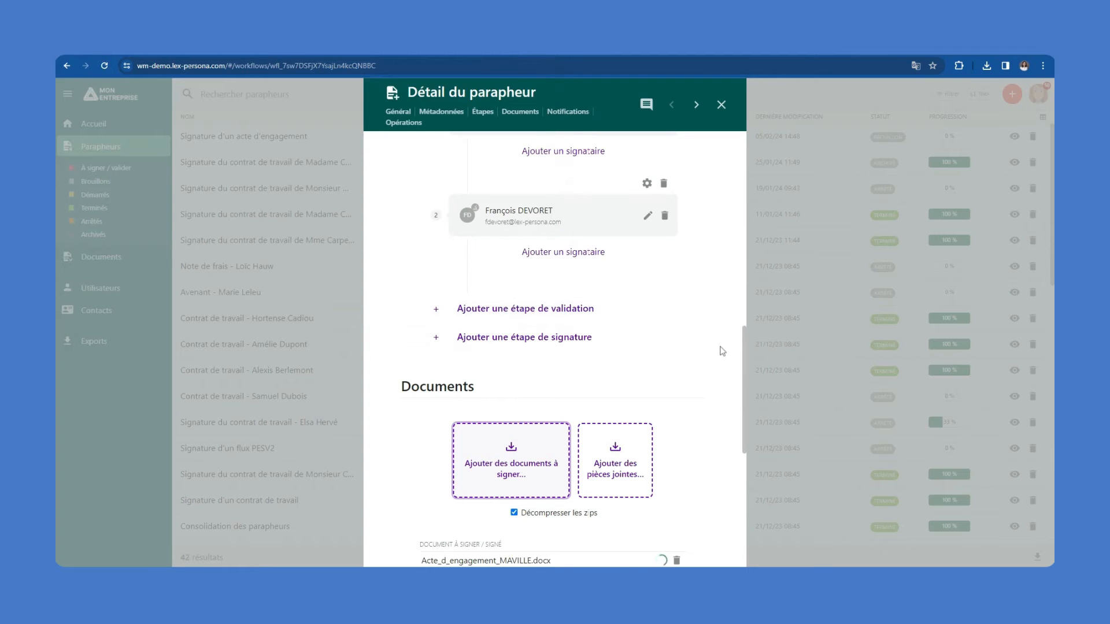
pyautogui.moveTo(744, 346); pyautogui.dragTo(746, 401)
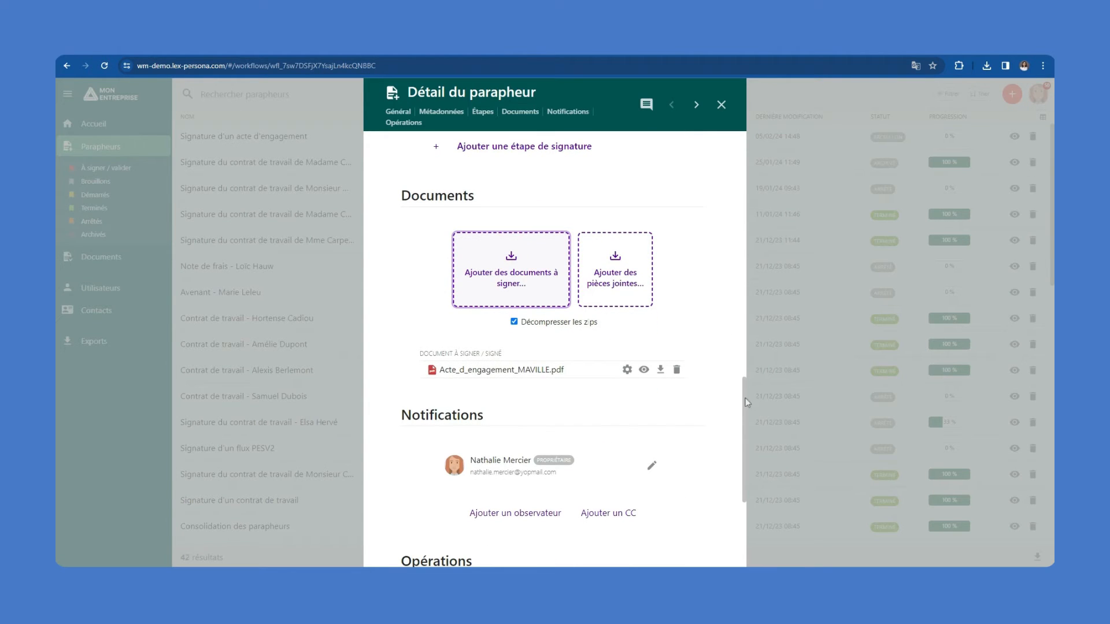
pyautogui.click(643, 369)
pyautogui.scroll(-15, 783, 338)
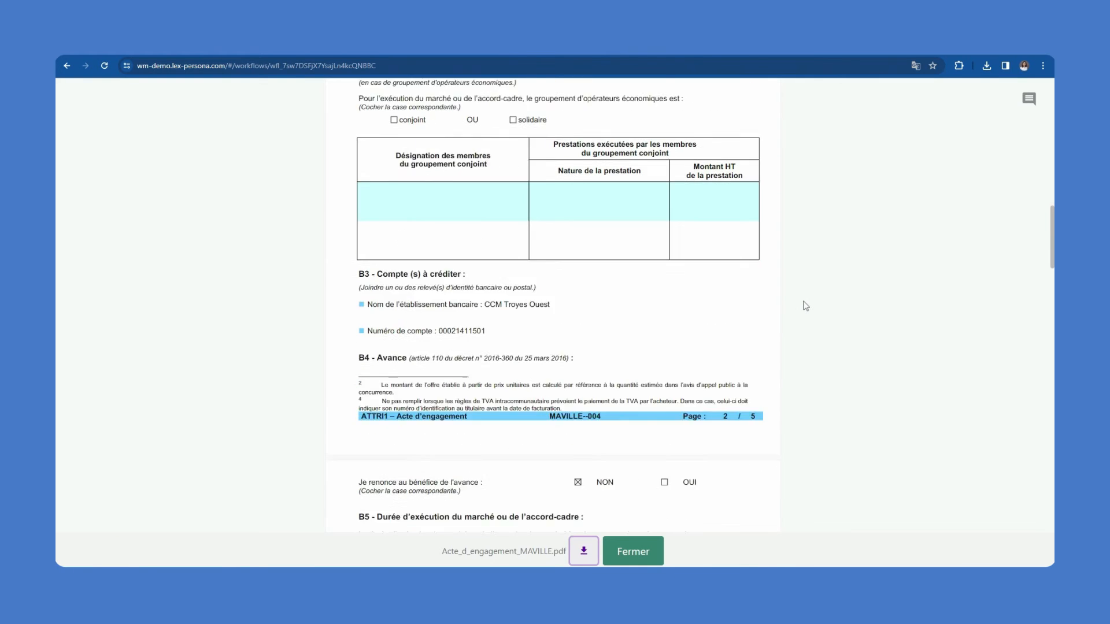
pyautogui.scroll(-7, 807, 306)
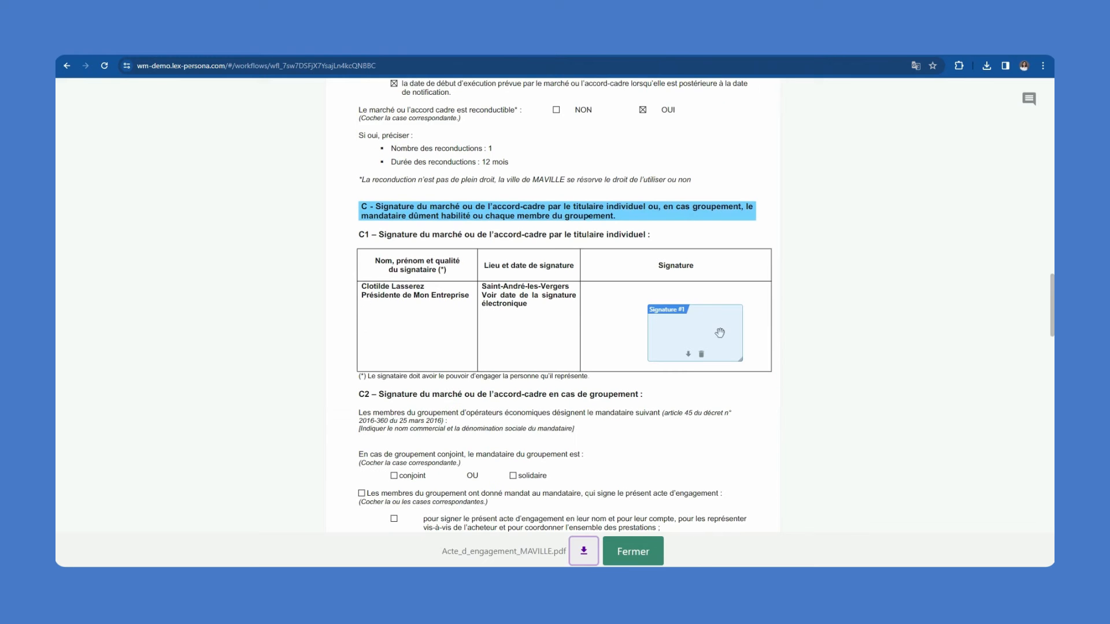
pyautogui.click(638, 549)
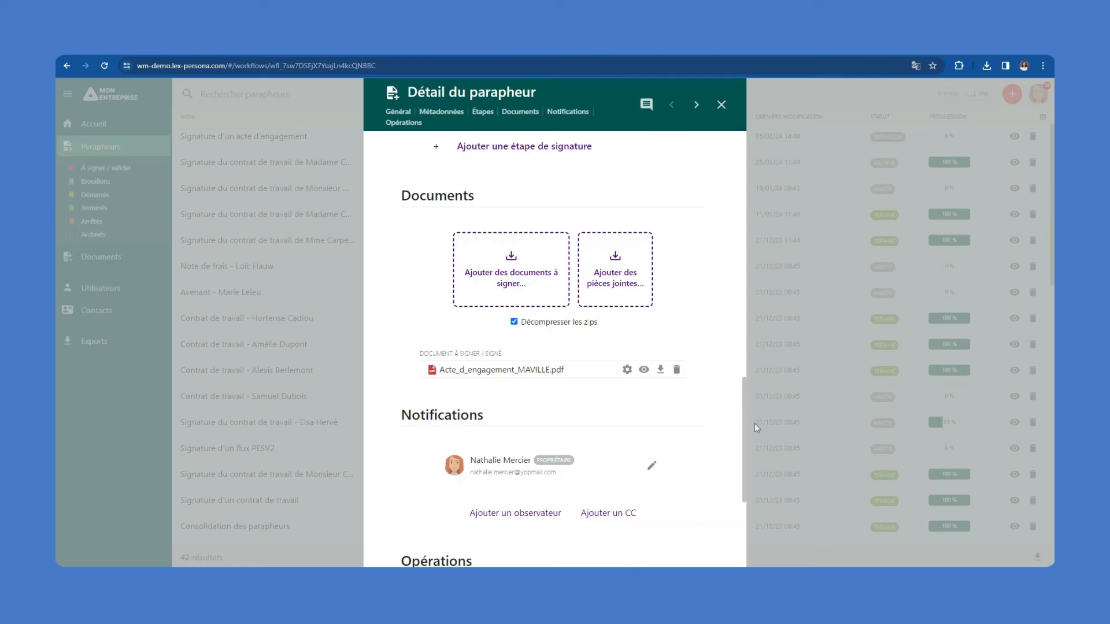
# Start the parapheur and confirm, setting its status to Démarré
pyautogui.moveTo(743, 396); pyautogui.dragTo(742, 474)
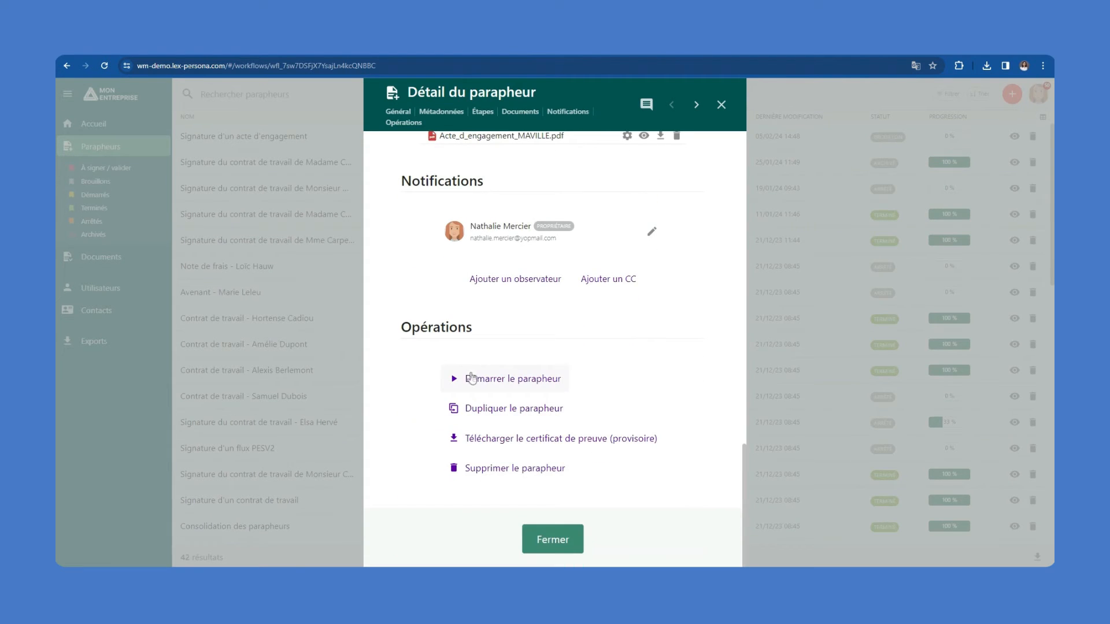
pyautogui.click(474, 378)
pyautogui.click(578, 311)
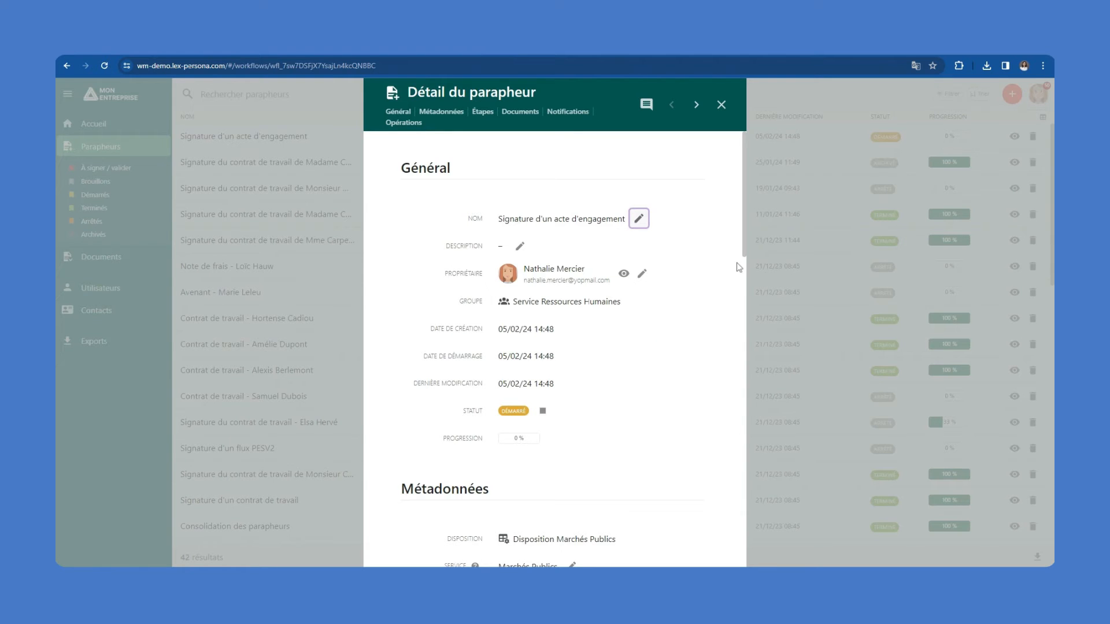
# Open the invitation's 'Visualiser le(s) document(s)' link in Safari
pyautogui.moveTo(742, 254); pyautogui.dragTo(751, 359)
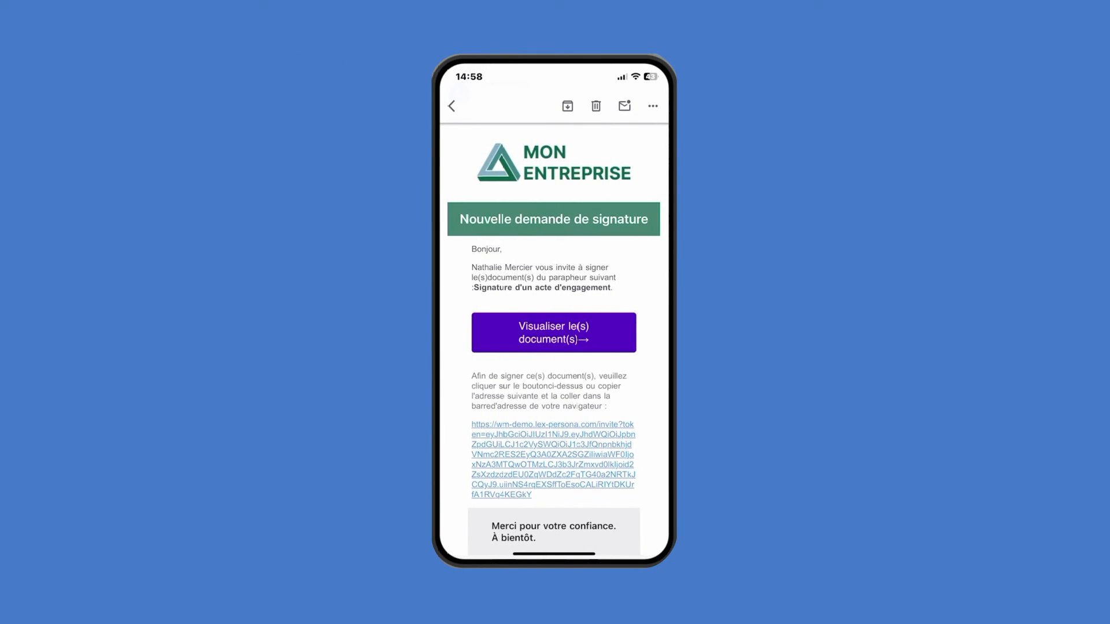
pyautogui.click(553, 333)
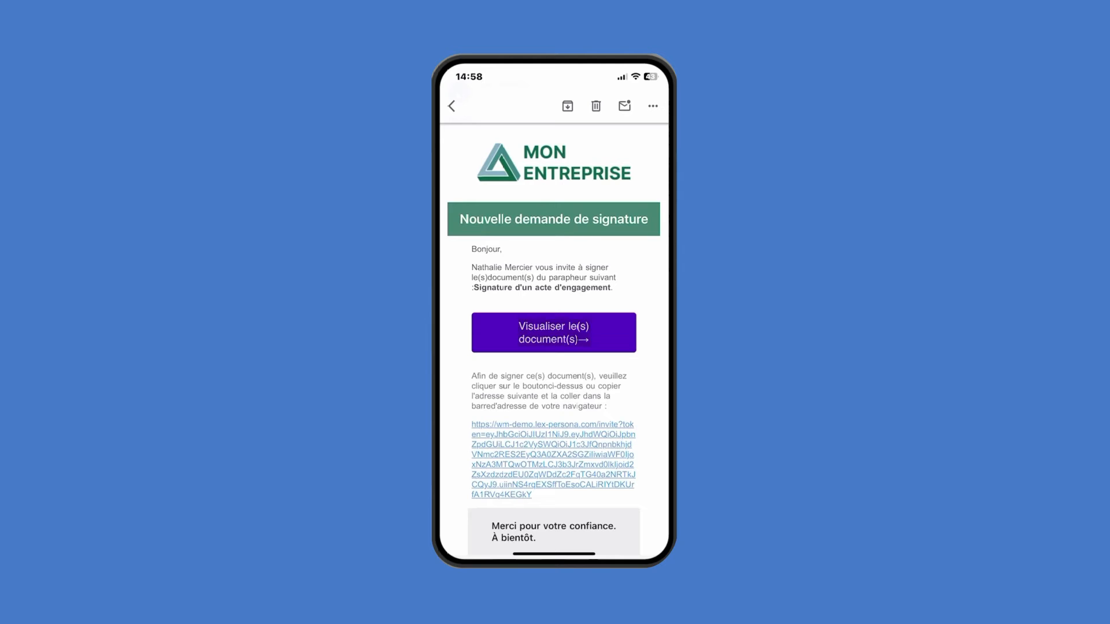
pyautogui.click(525, 414)
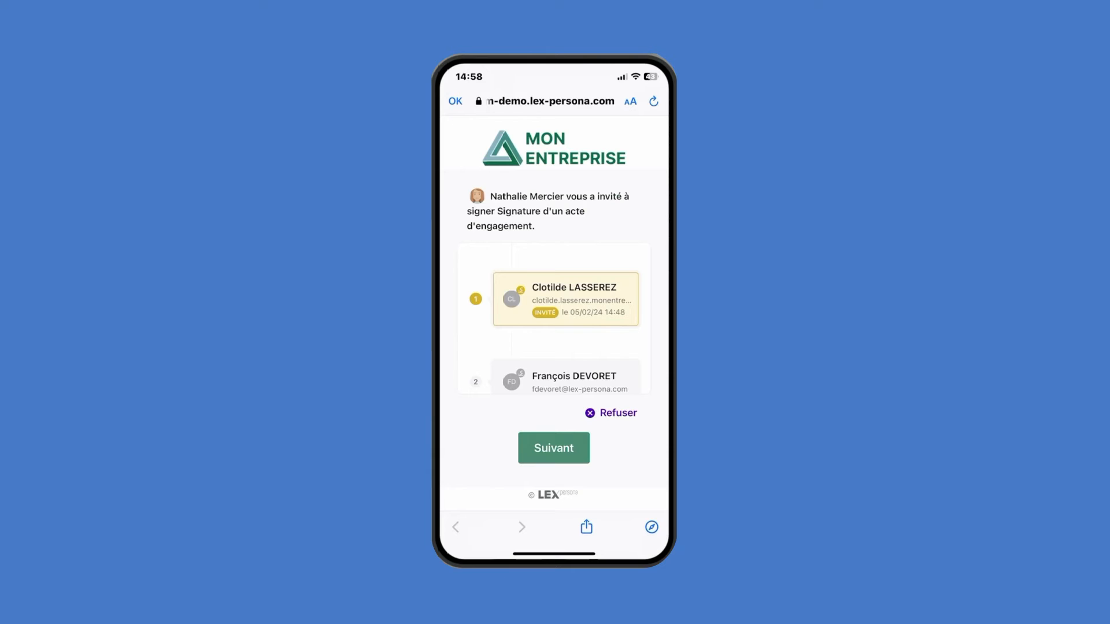
# Read Acte_d_engagement_MAVILLE.pdf to the end and tick 'J'accepte de signer le document'
pyautogui.scroll(-2, 553, 324)
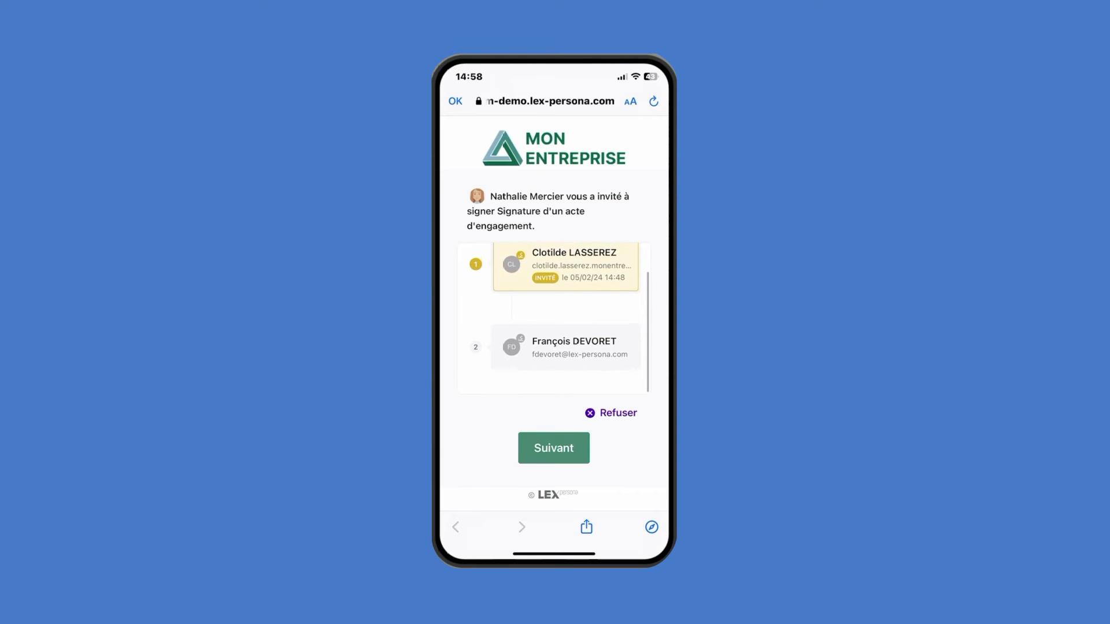
pyautogui.click(553, 448)
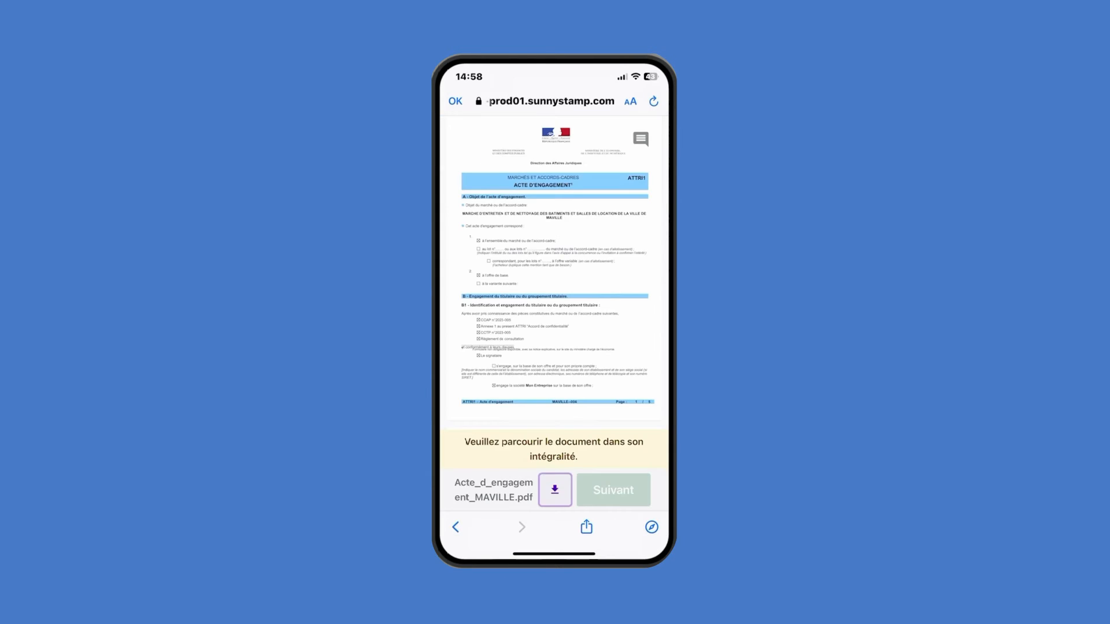
pyautogui.scroll(-10, 553, 269)
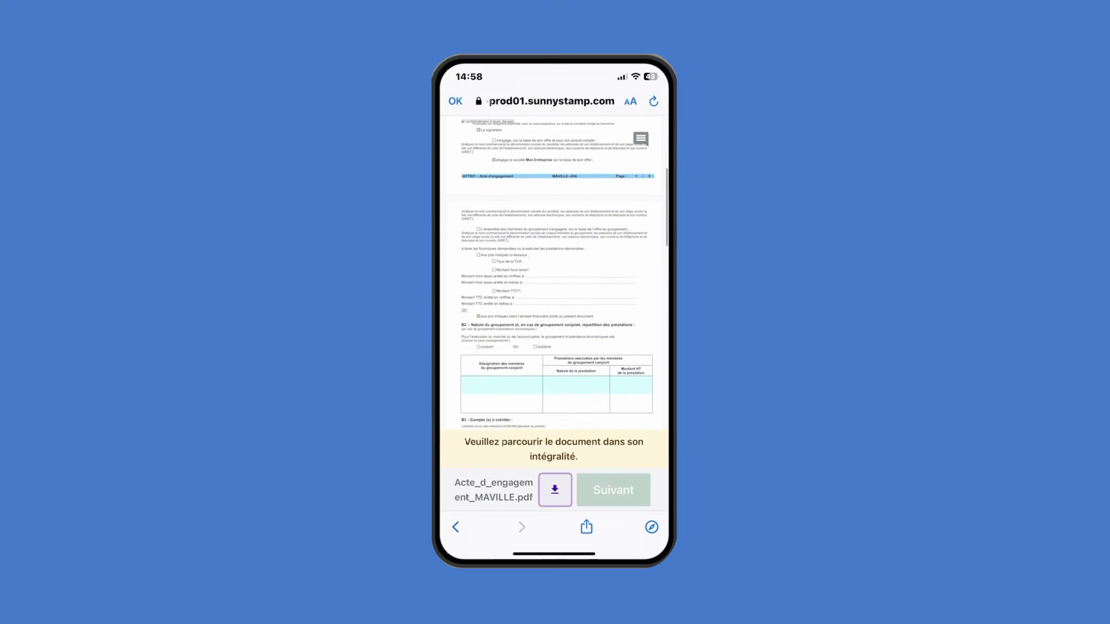
pyautogui.scroll(-10, 553, 269)
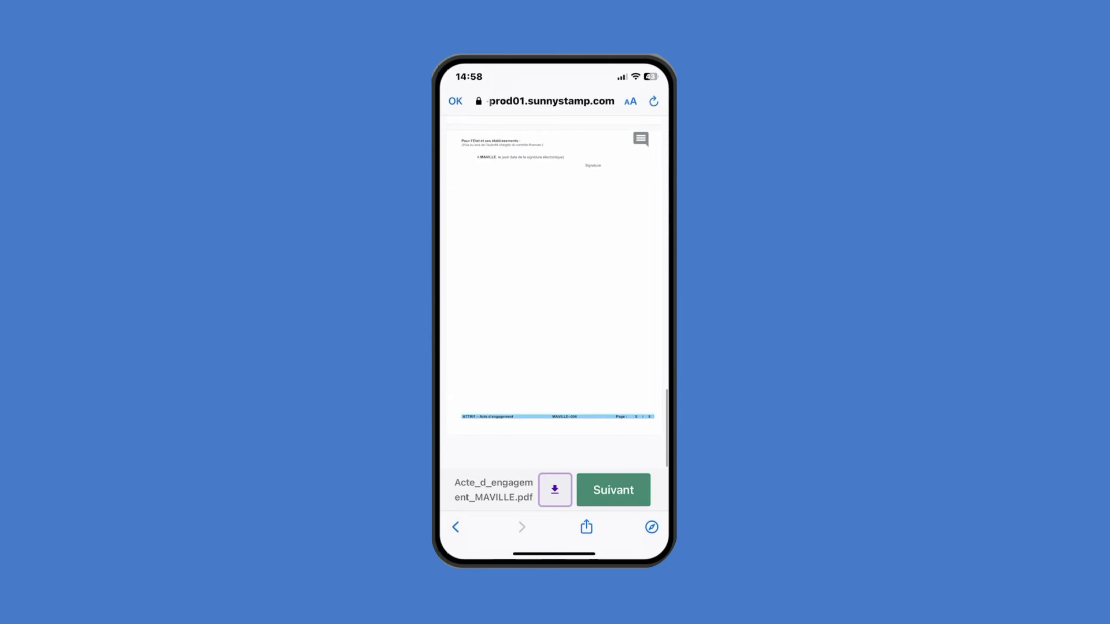
pyautogui.click(613, 490)
pyautogui.click(473, 315)
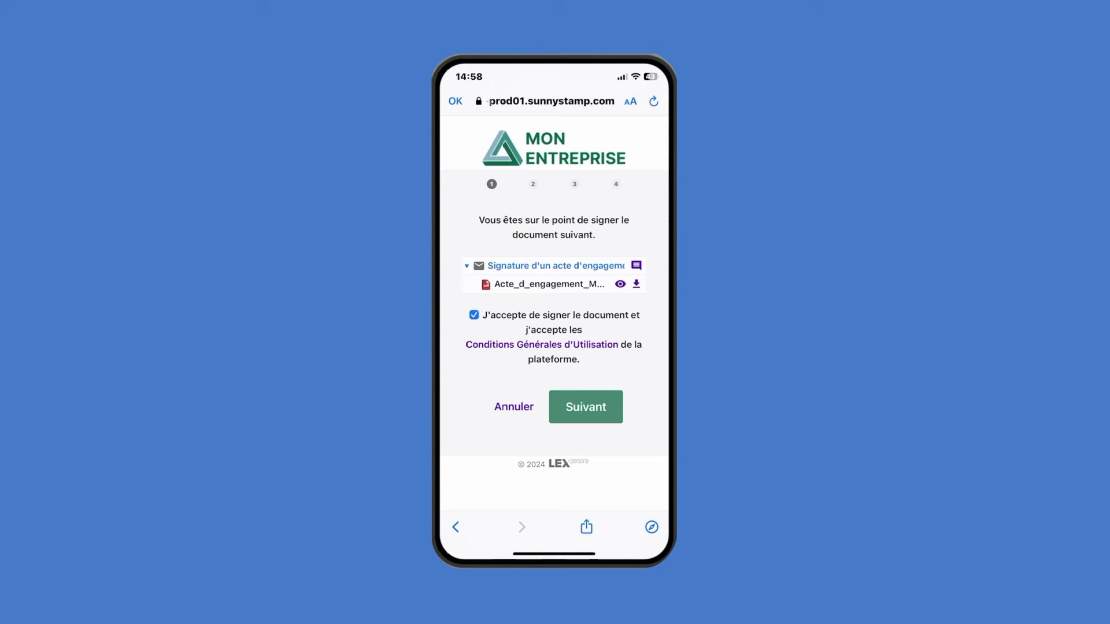
# Accept the drawn handwritten signature and choose 'Utiliser L'Identité Numérique'
pyautogui.click(586, 407)
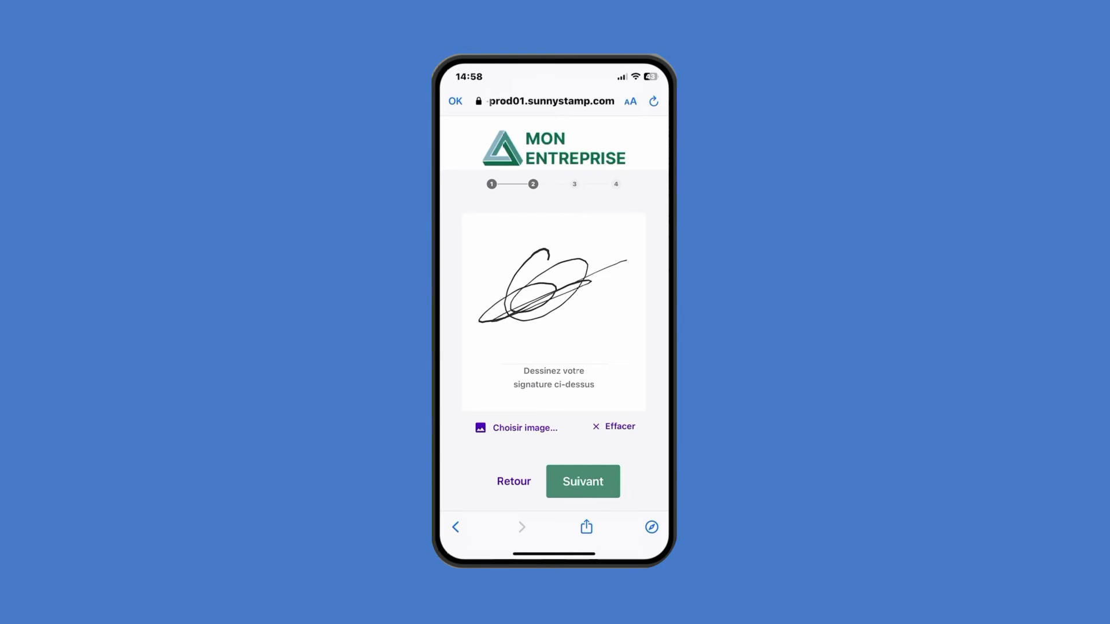
pyautogui.click(583, 482)
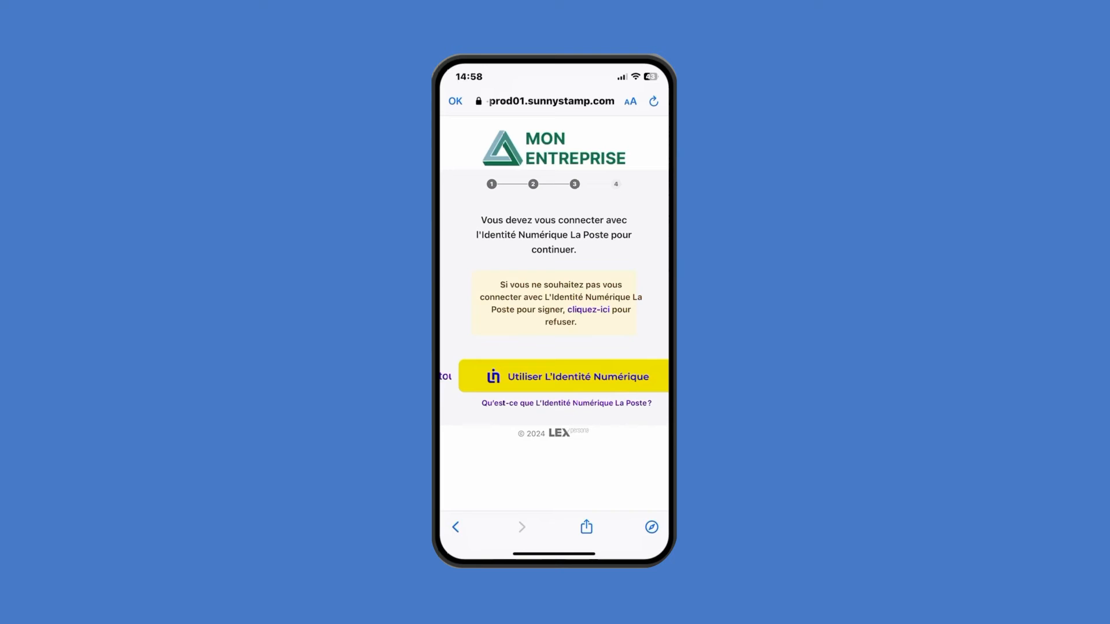
pyautogui.click(563, 376)
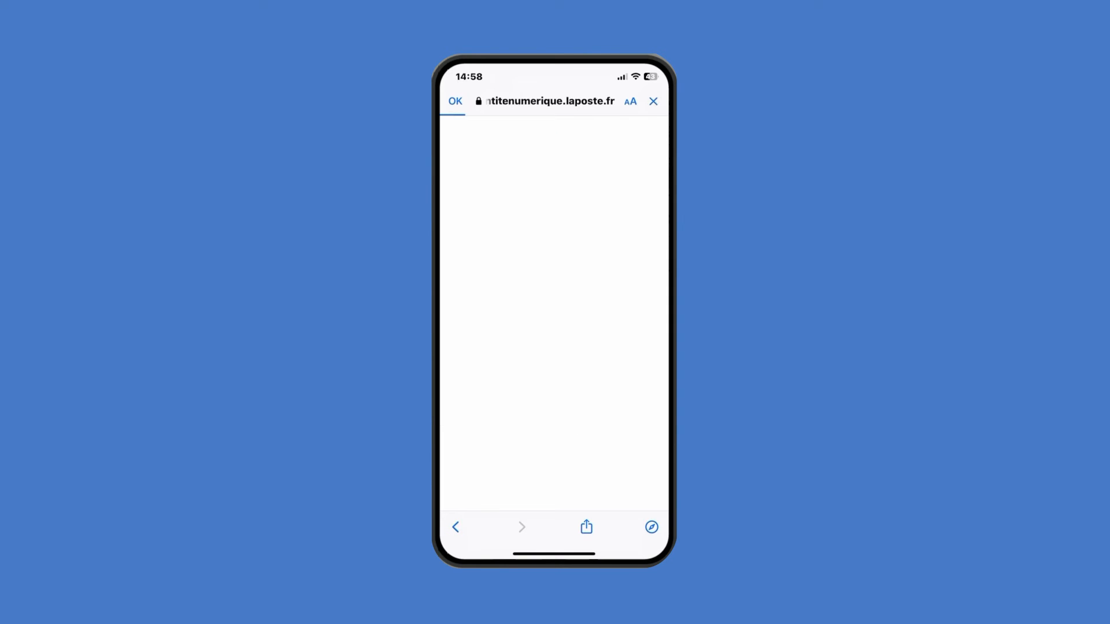
# Enter the signer's mobile number, submit with S'identifier, and open the app to confirm
pyautogui.click(581, 306)
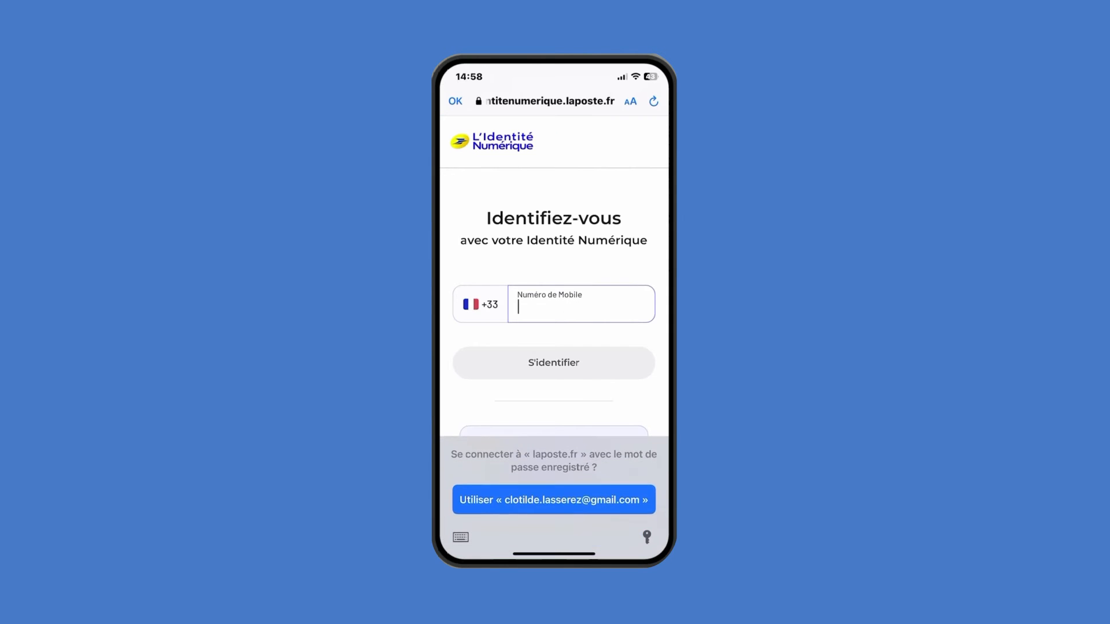
pyautogui.click(461, 538)
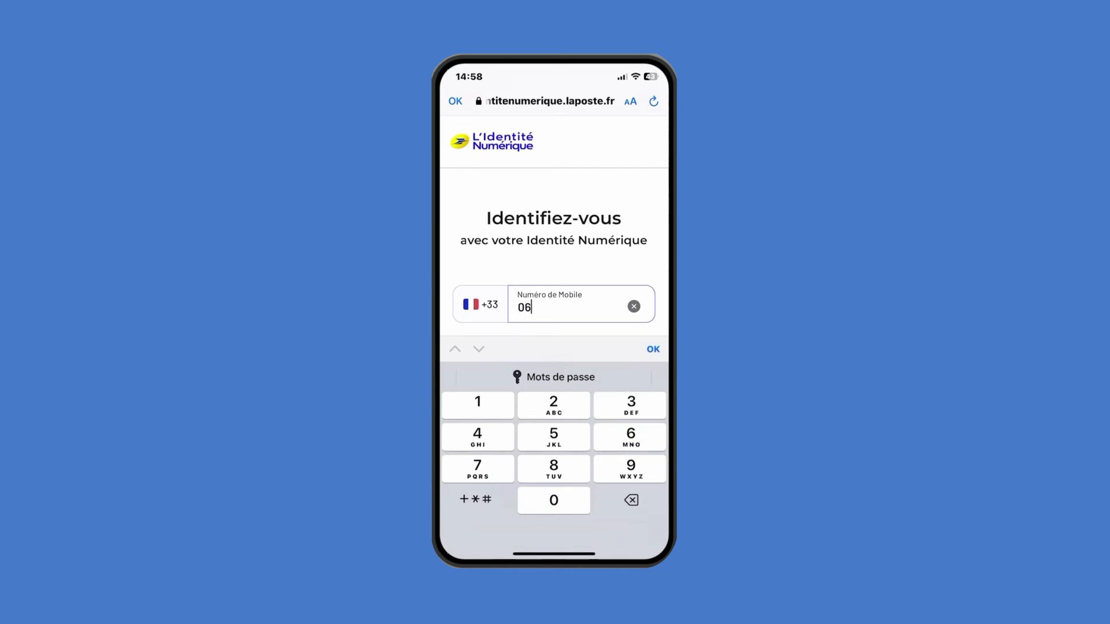
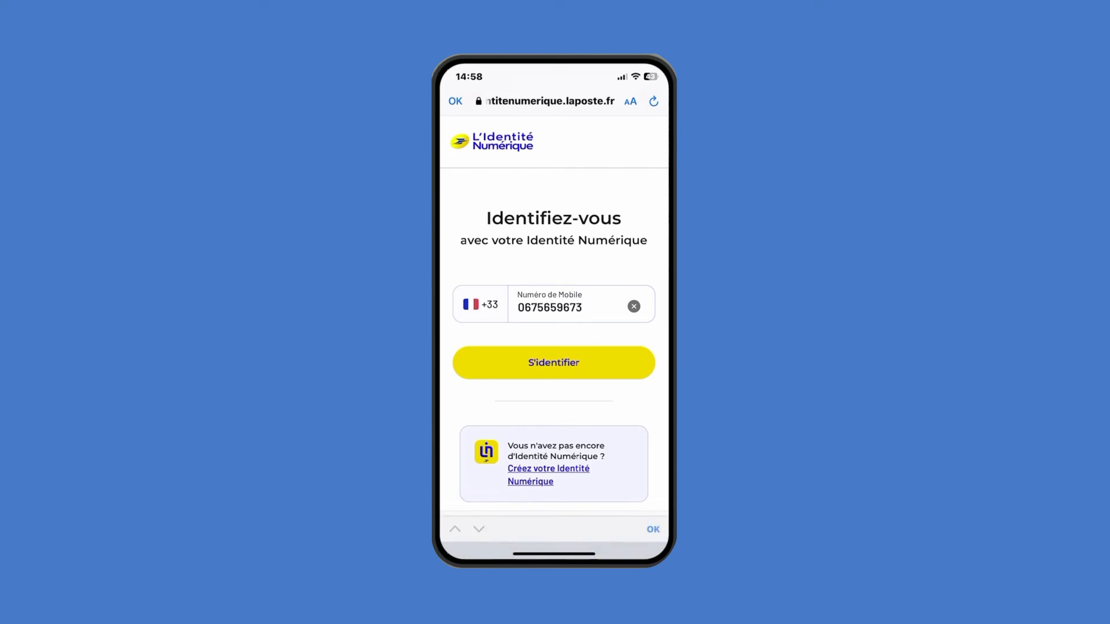
pyautogui.click(653, 349)
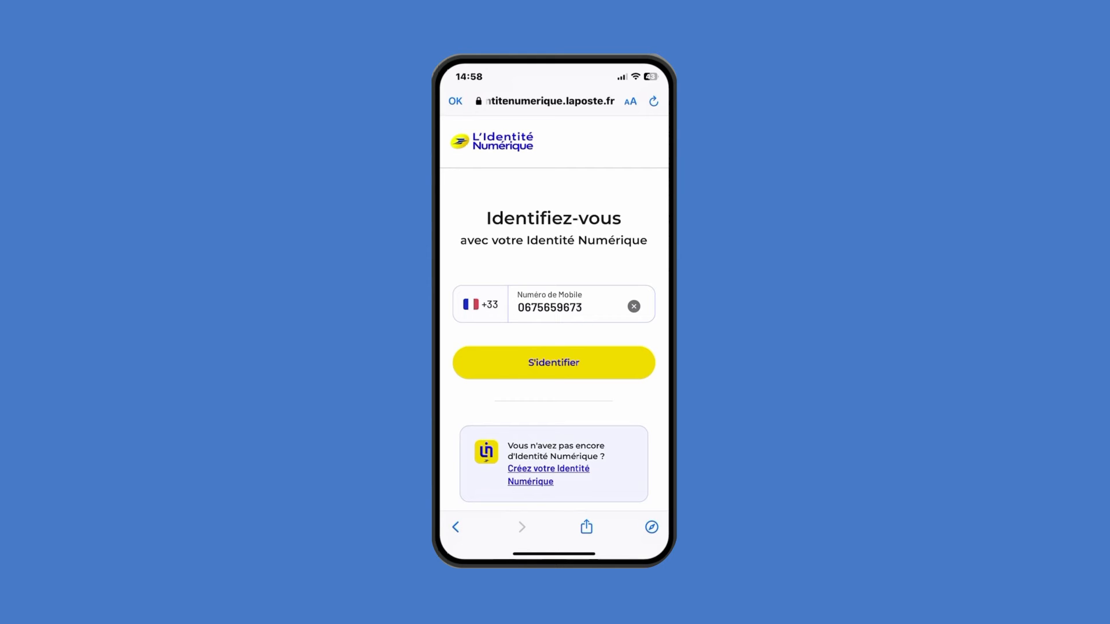
pyautogui.click(553, 363)
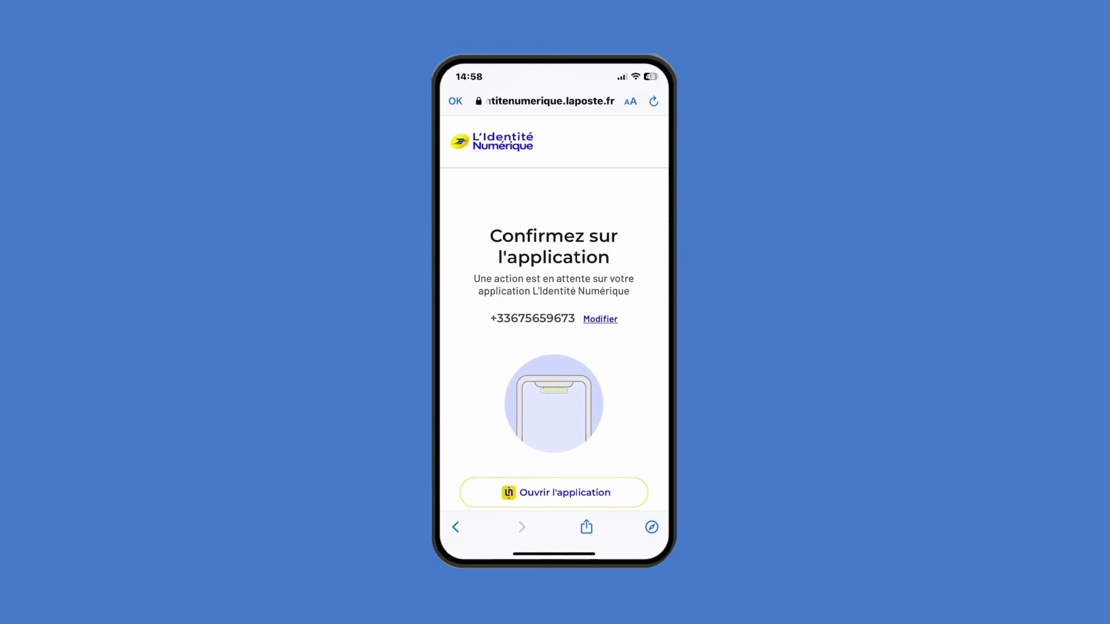
pyautogui.click(553, 492)
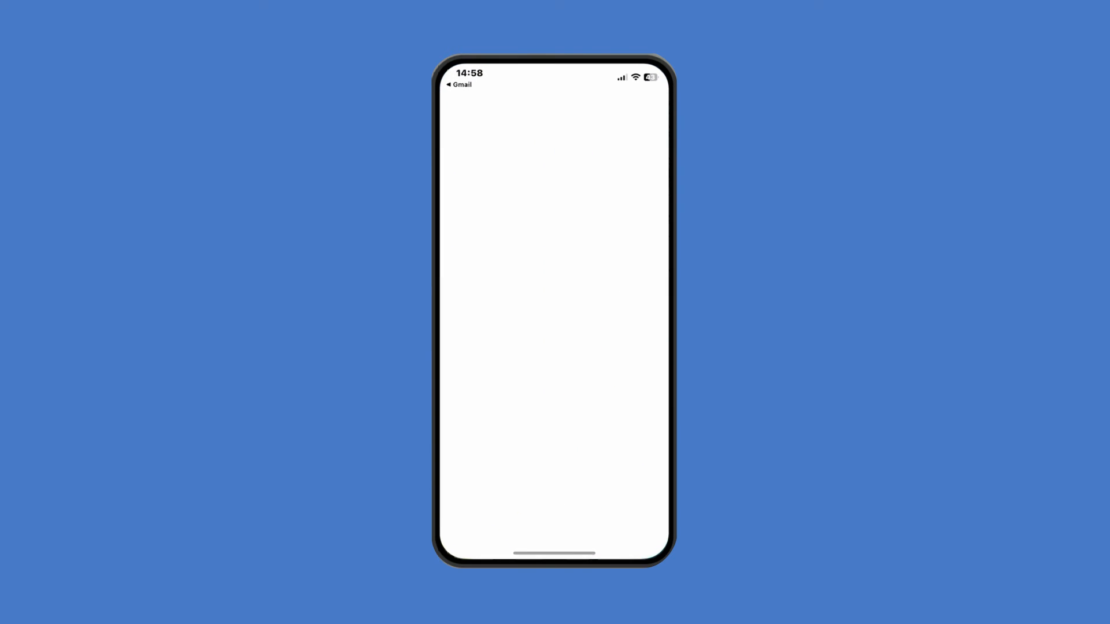
# Confirm the Lex Persona sign-in request in L'Identité Numérique with the secret code
pyautogui.click(483, 109)
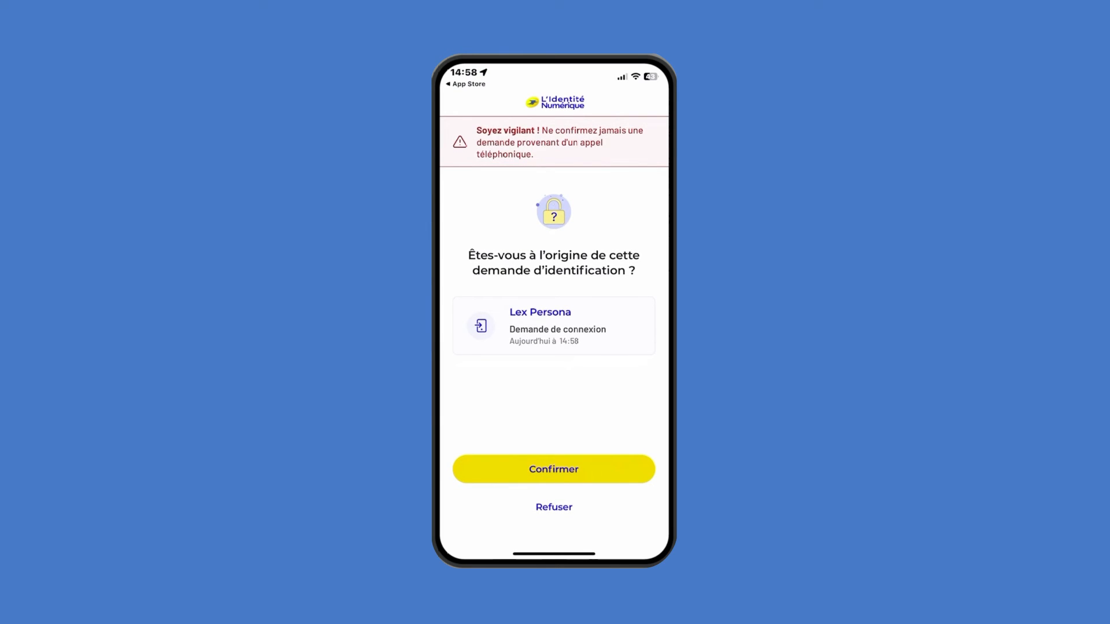
pyautogui.click(554, 469)
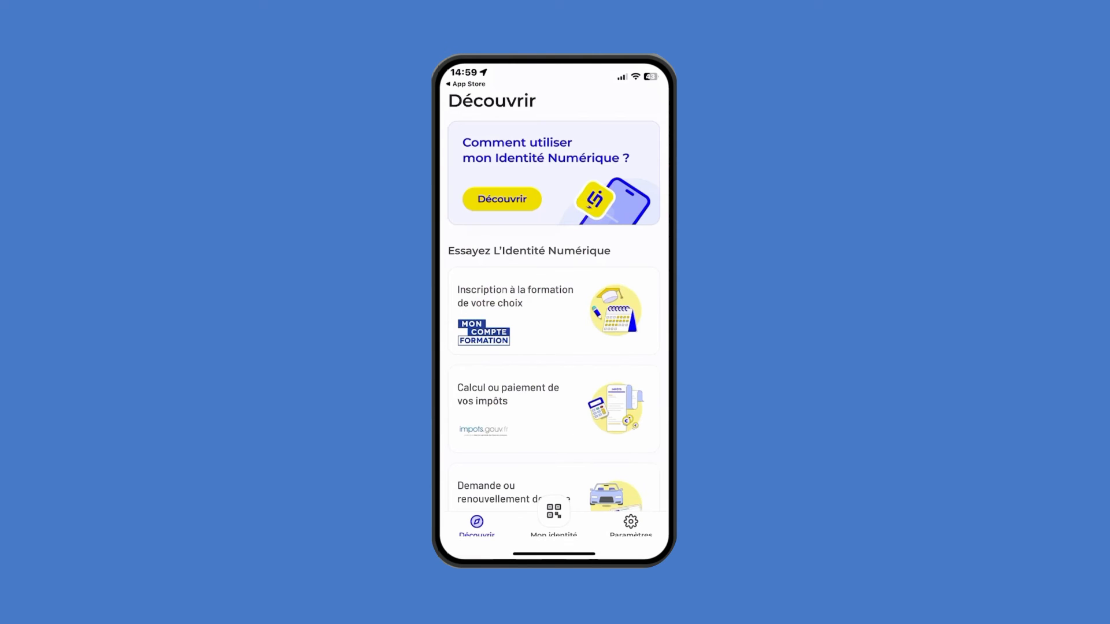
pyautogui.click(492, 386)
pyautogui.click(492, 433)
pyautogui.click(492, 386)
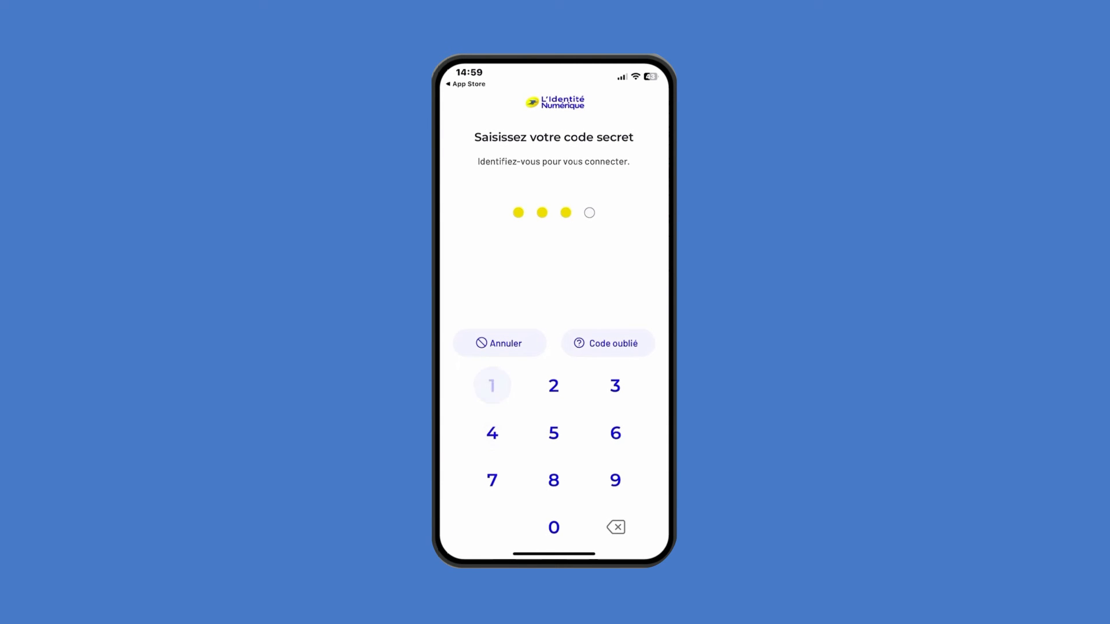
pyautogui.click(615, 480)
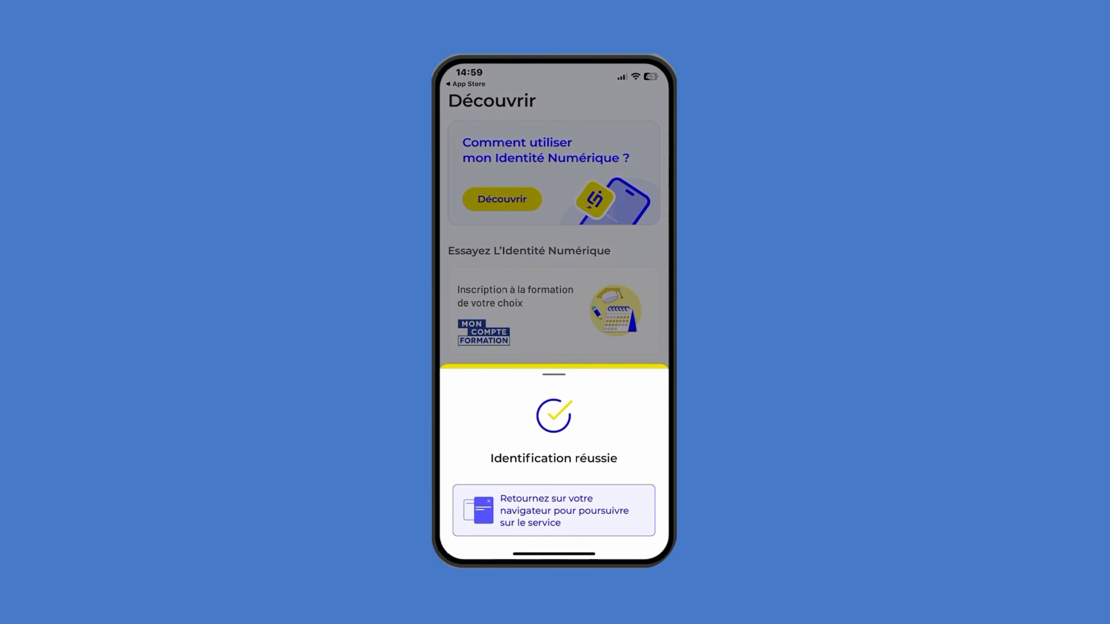
# Return to Safari and sign the document with the shown identity
pyautogui.moveTo(553, 553); pyautogui.dragTo(555, 463)
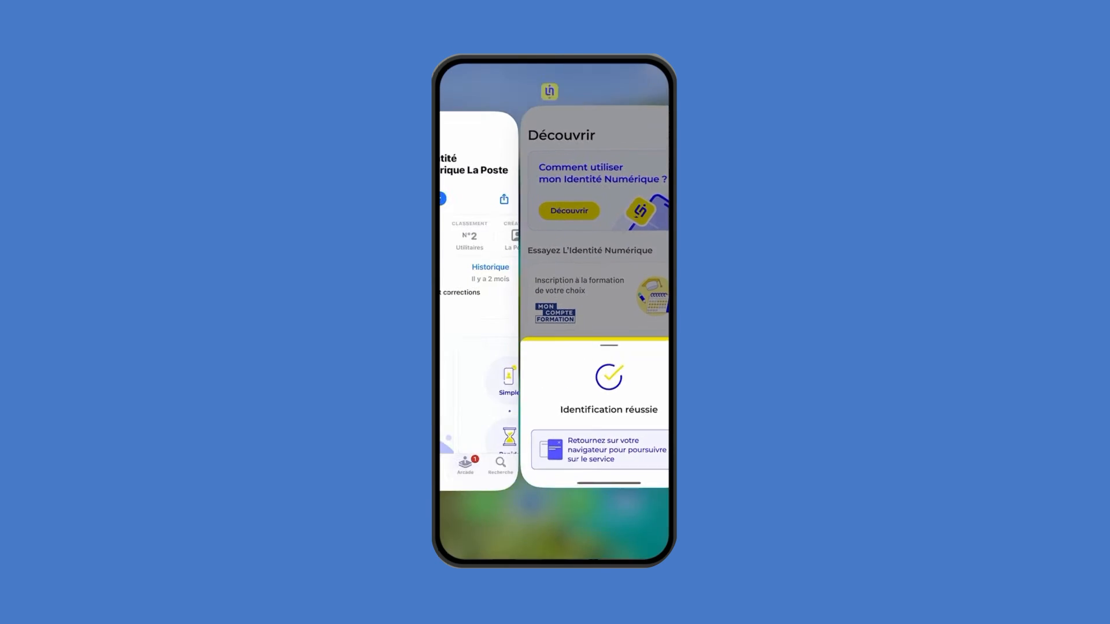
pyautogui.click(469, 307)
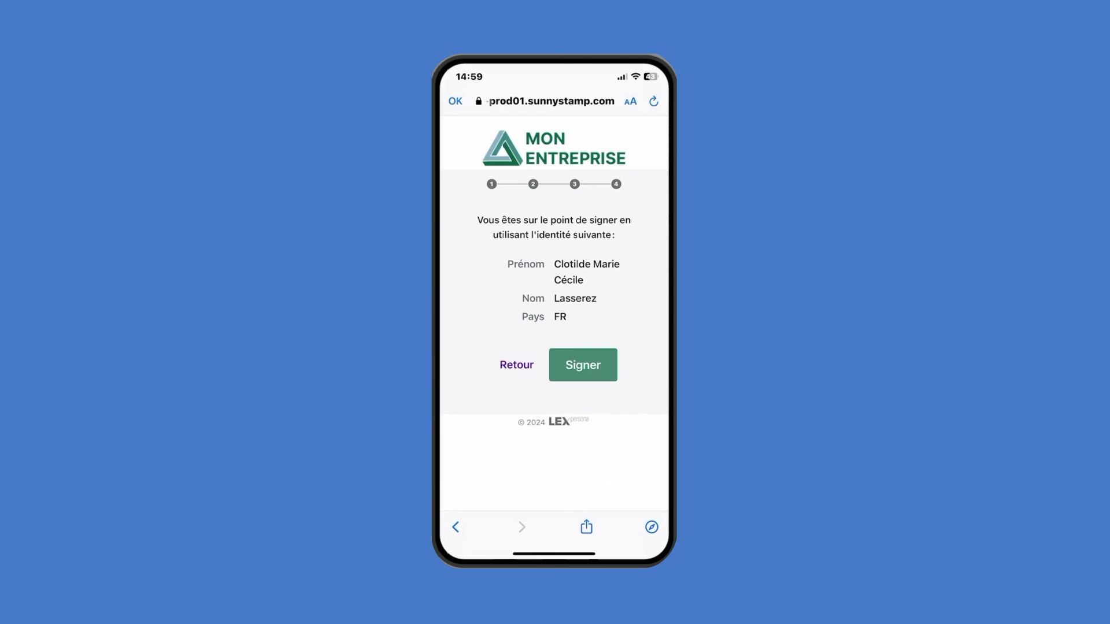
pyautogui.click(582, 364)
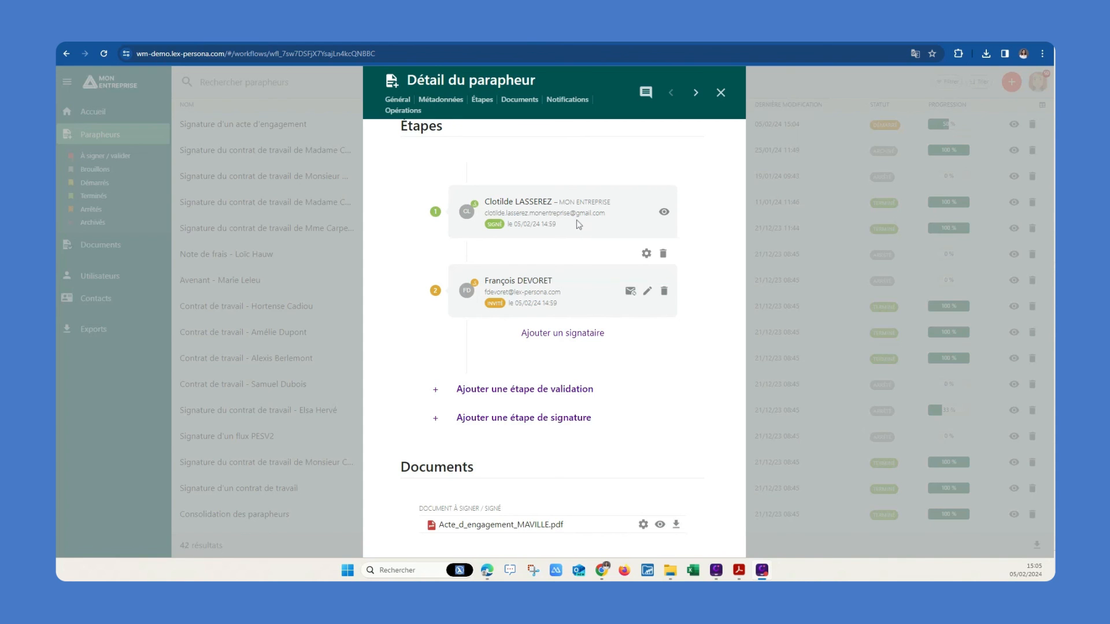
# Open the signed Acte_d_engagement_MAVILLE.pdf in Adobe Acrobat from the taskbar
pyautogui.click(739, 577)
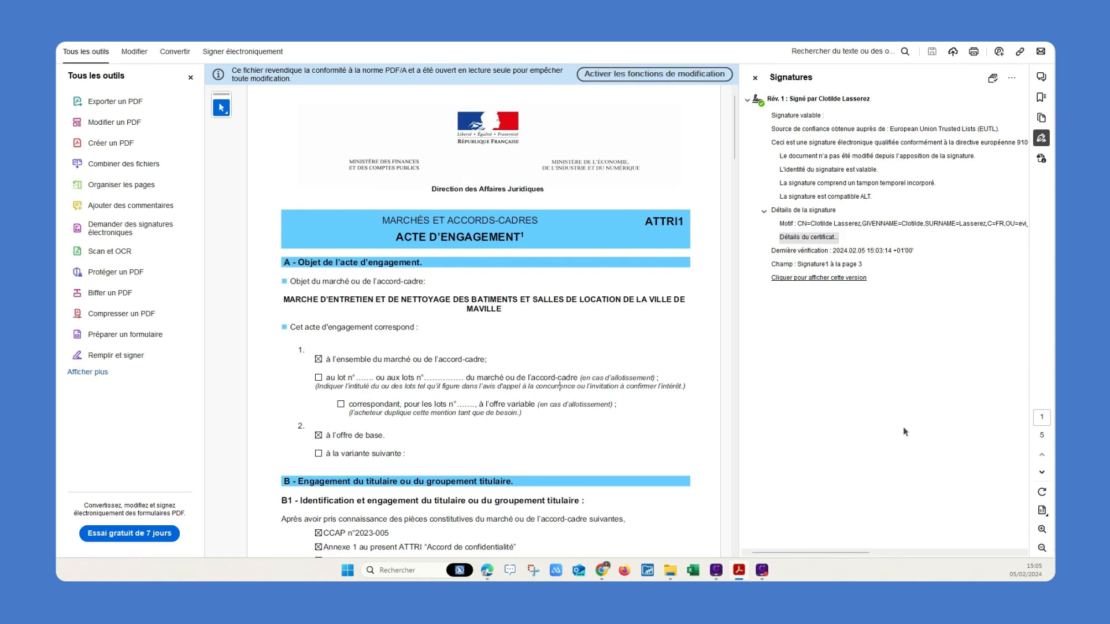
# Show the certificate details of the qualified signature issued by Sunnystamp Natural Persons CA
pyautogui.click(801, 237)
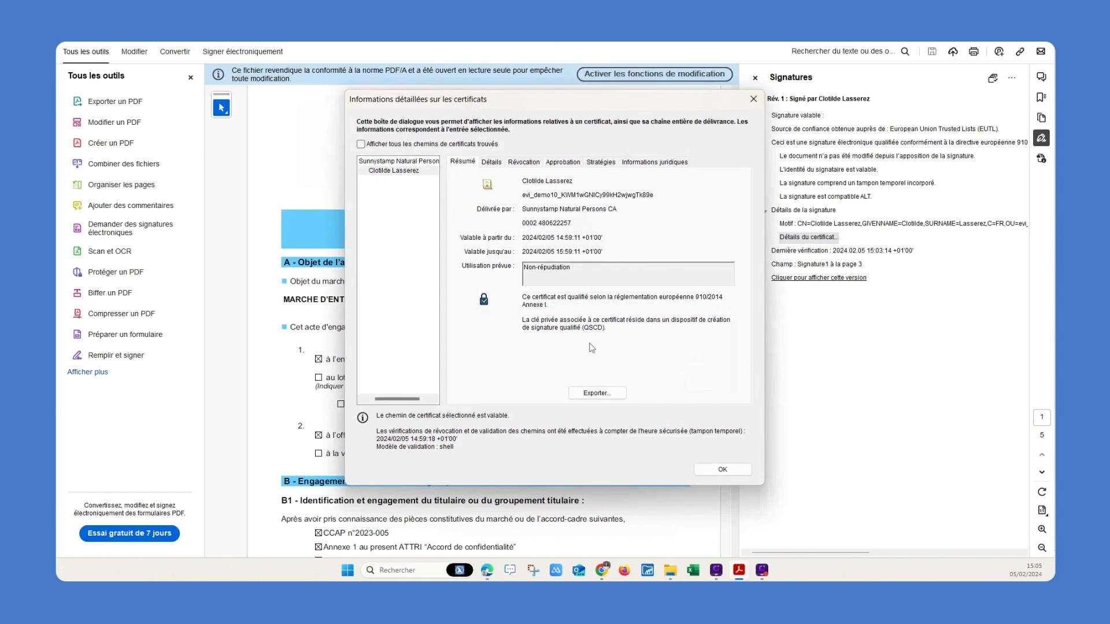